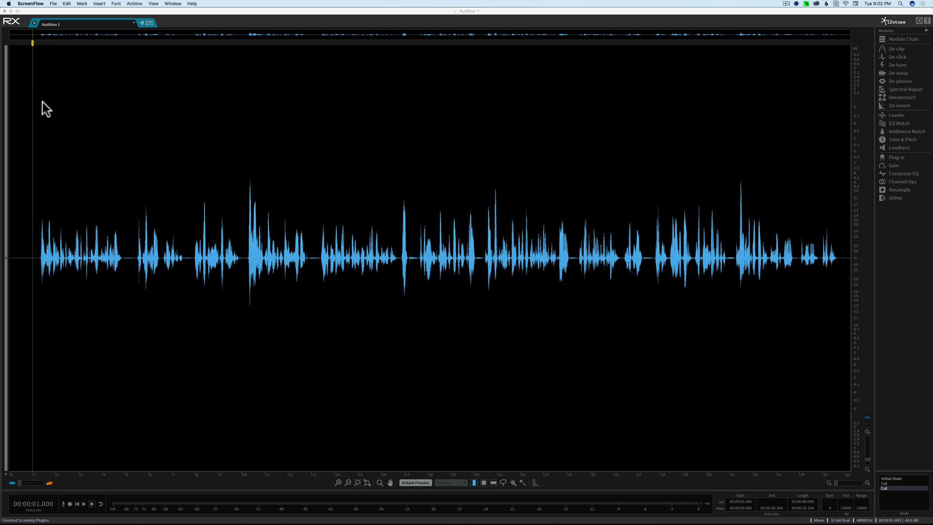
Step: Play the voice recording from about the 1-second mark and stop playback after listening
left_click(43, 102)
key("space")
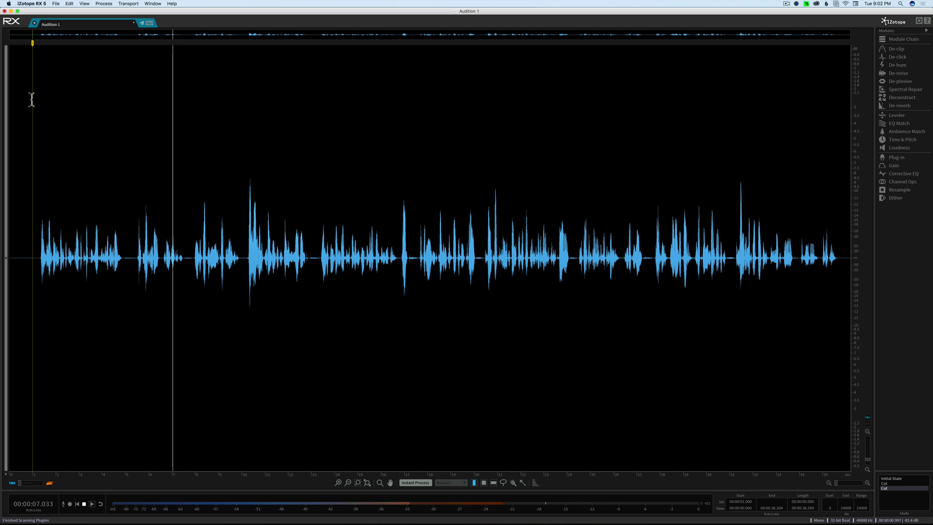
key("space")
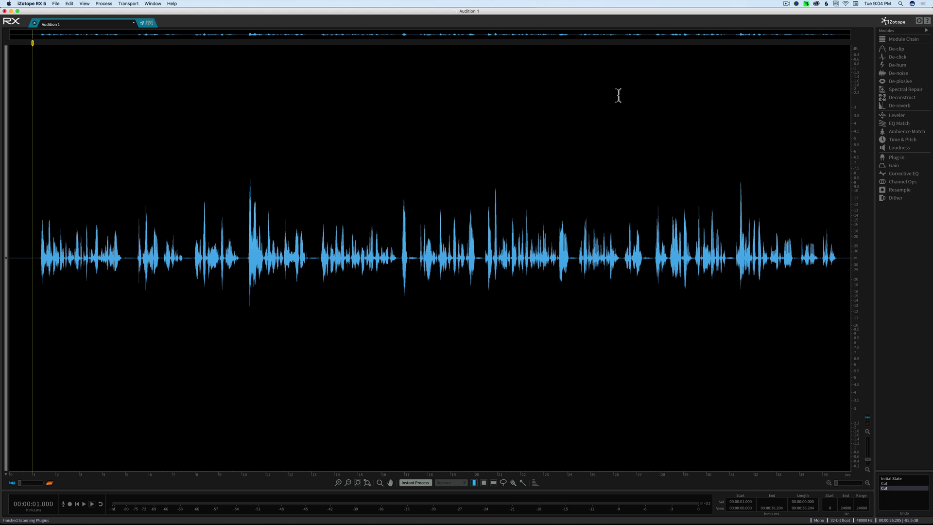
Step: Try raising the whole voice recording by 15 dB with the Gain module
left_click(891, 166)
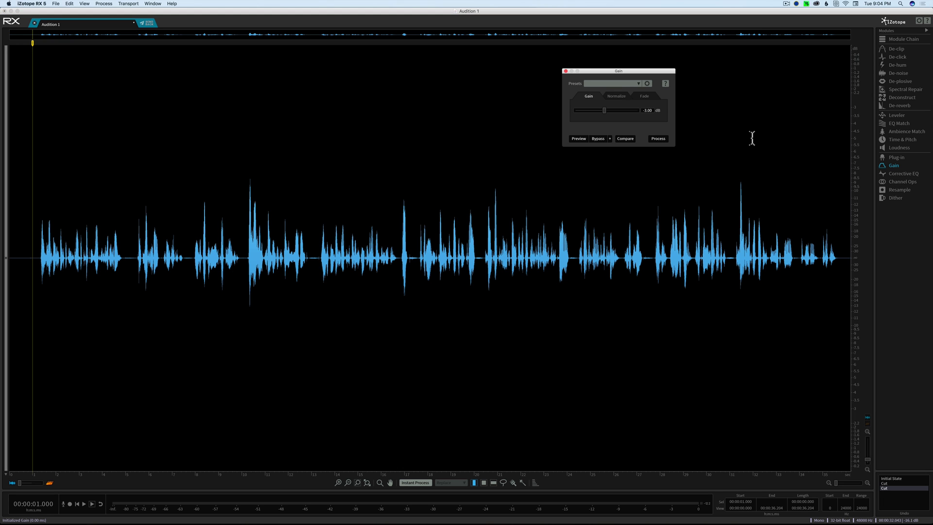
left_click(306, 174)
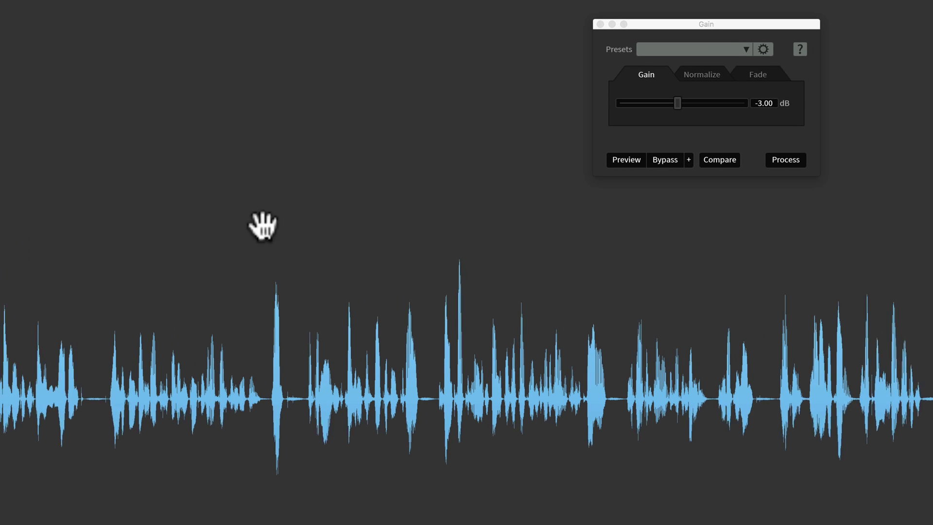
left_click(778, 100)
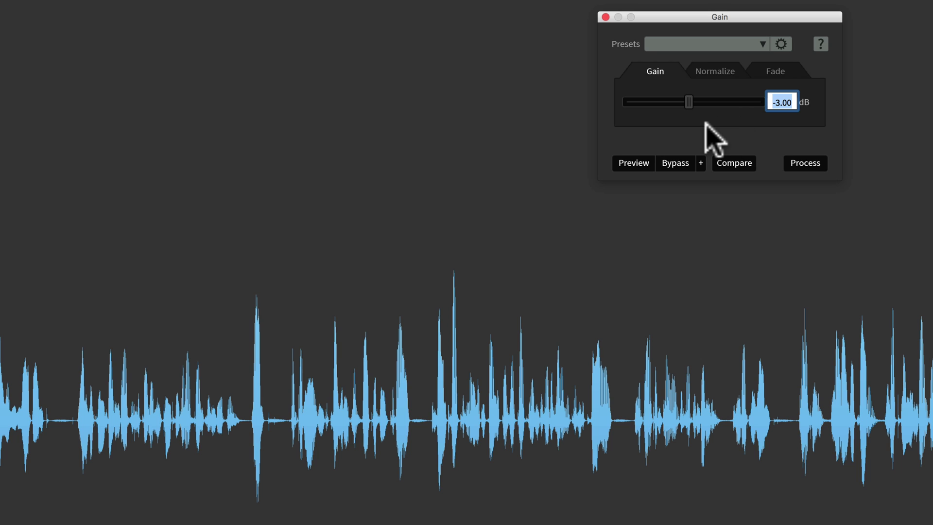
type("15")
key("Return")
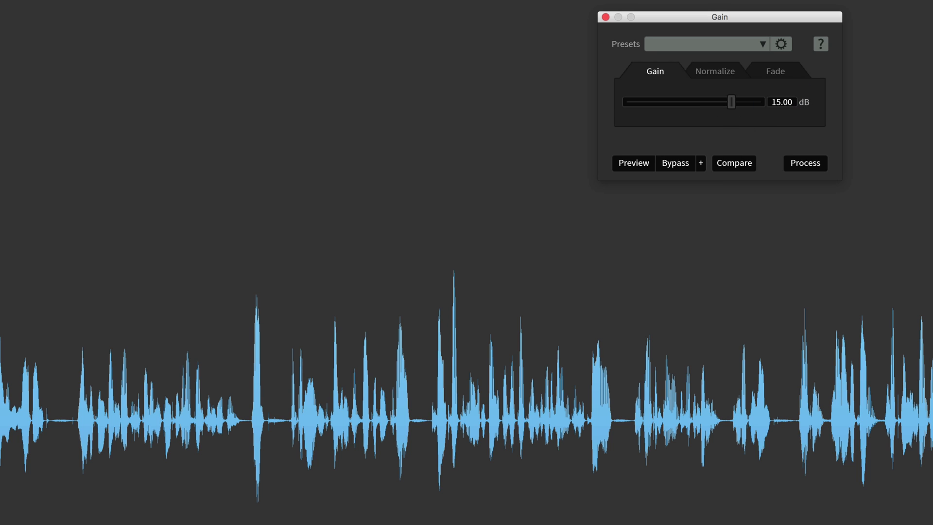
left_click(796, 163)
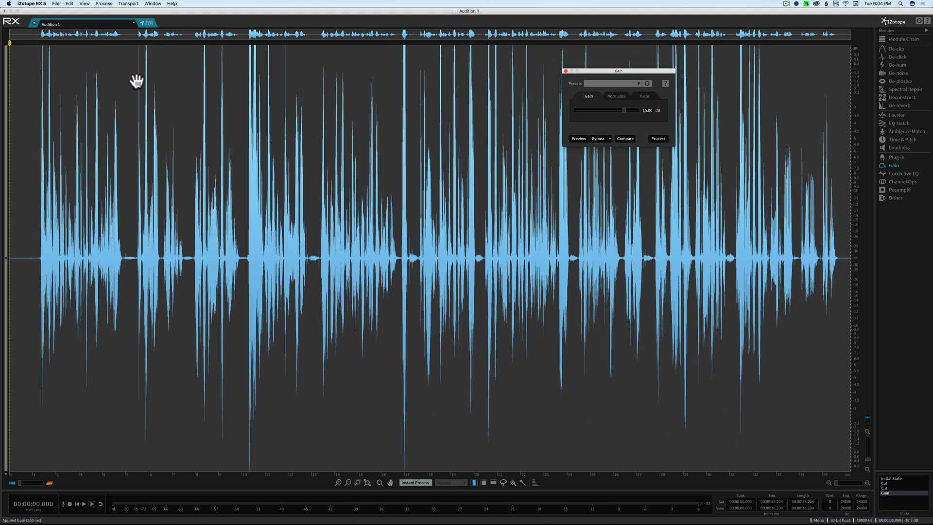
Step: Undo the 15 dB gain and close the Gain module
left_click(34, 69)
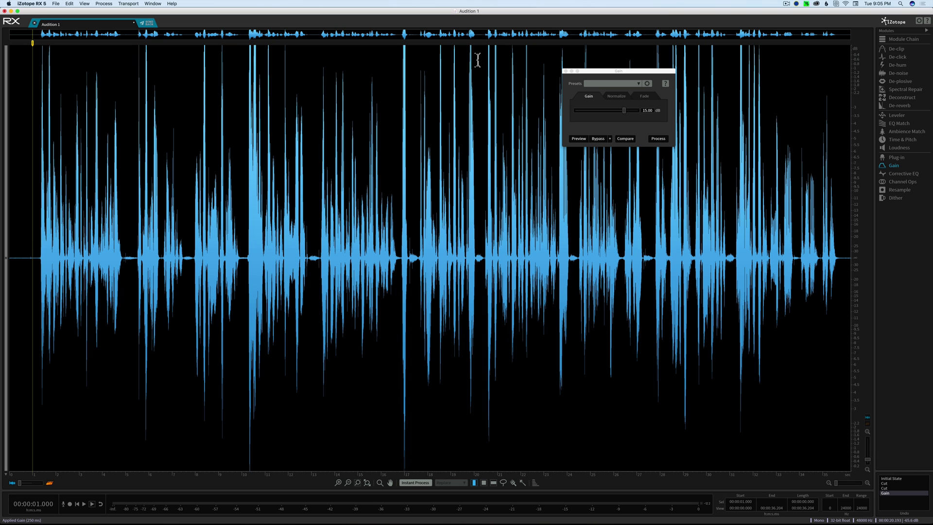
key("super+z")
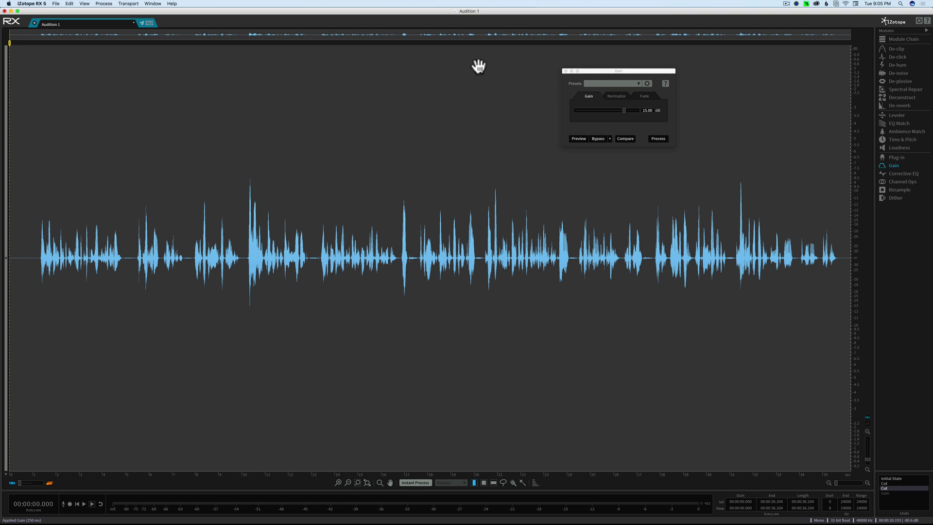
left_click(565, 71)
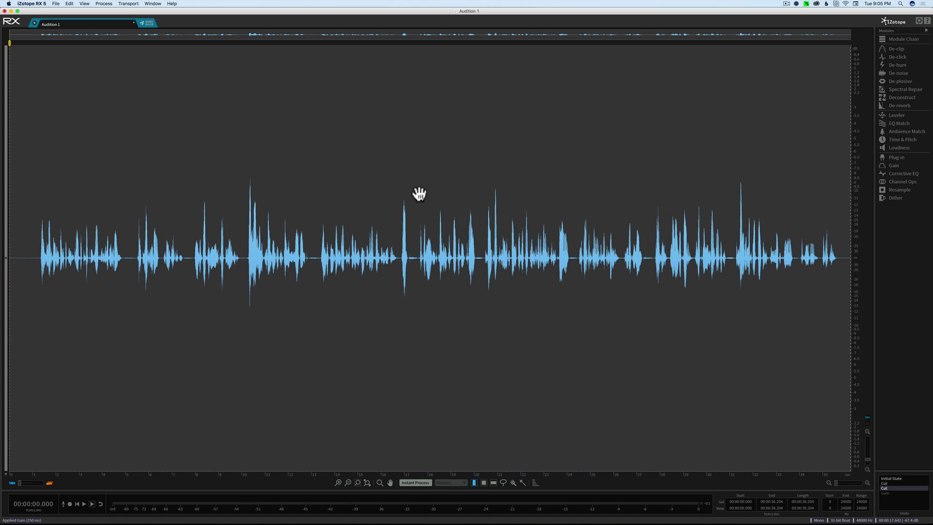
Step: Examine the waveform around the 10-second mark up close, comparing the heights of its positive and negative peaks
left_click(33, 191)
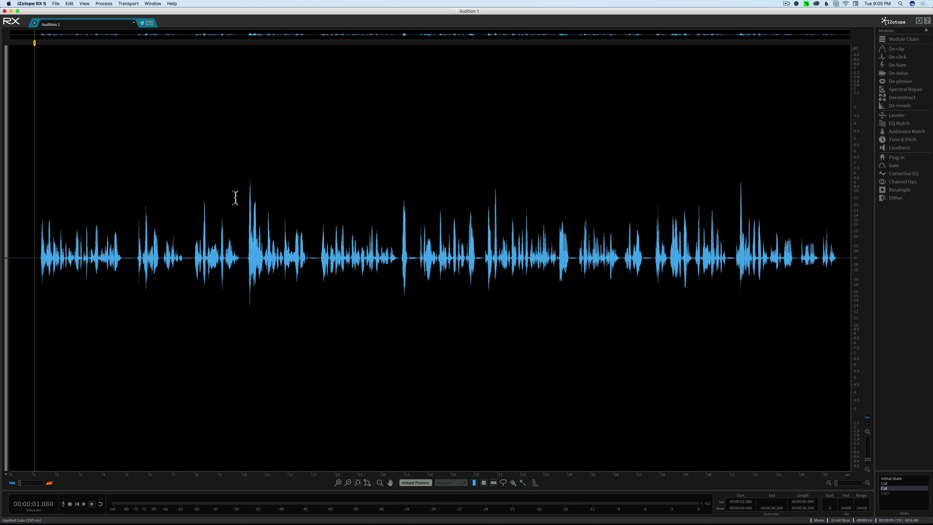
left_click(241, 254)
scroll(238, 254, "up", 1)
scroll(238, 253, "up", 3)
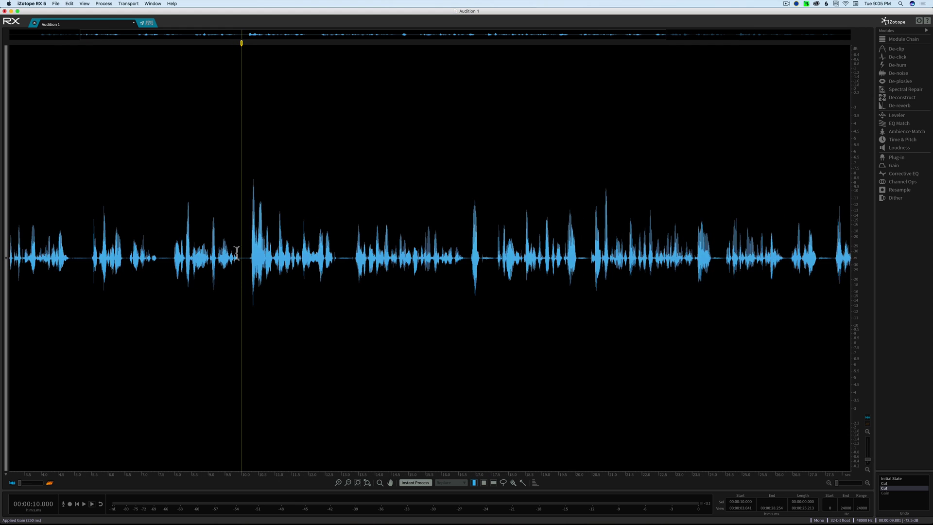
scroll(236, 253, "up", 4)
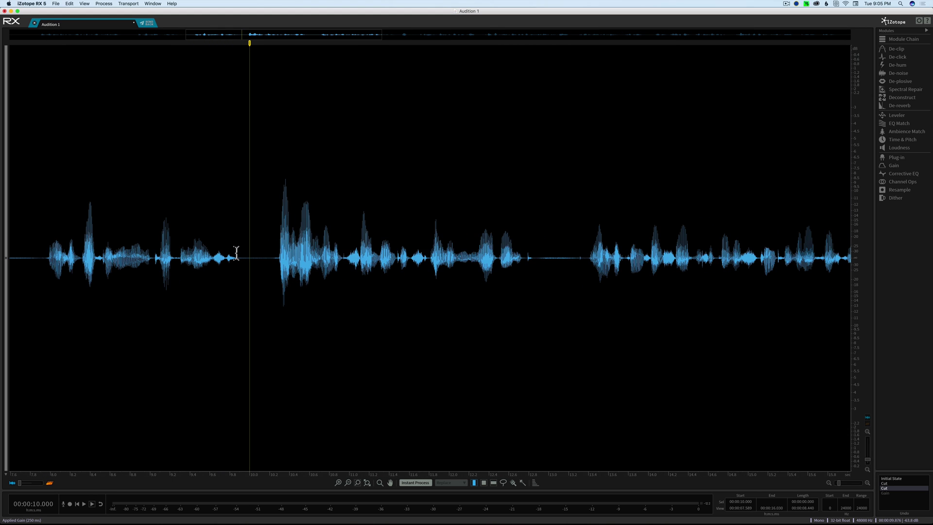
scroll(238, 254, "up", 2)
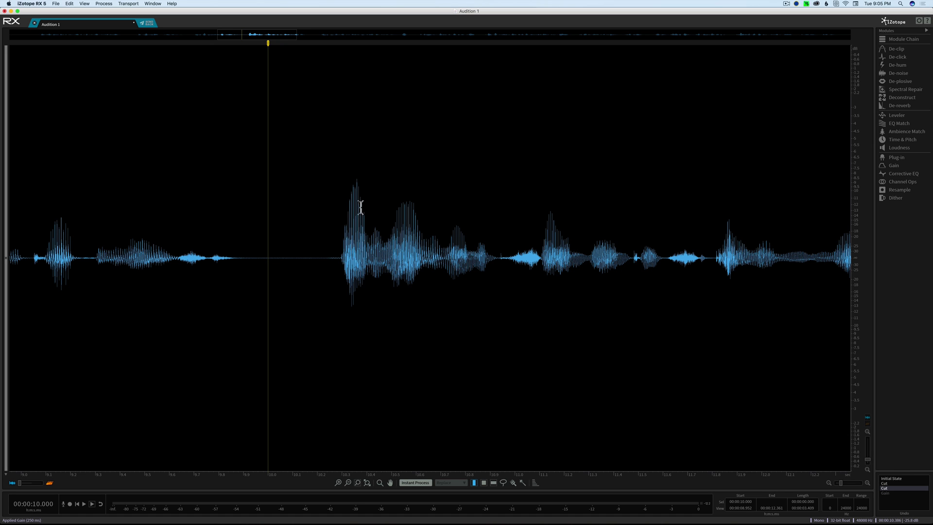
scroll(358, 204, "up", 3)
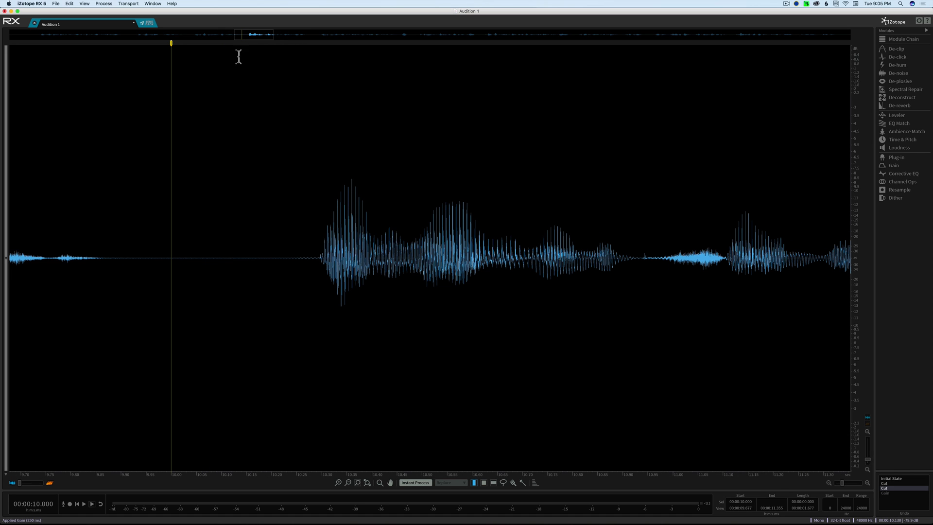
scroll(251, 39, "up", 1)
left_click_drag(251, 39, 235, 40)
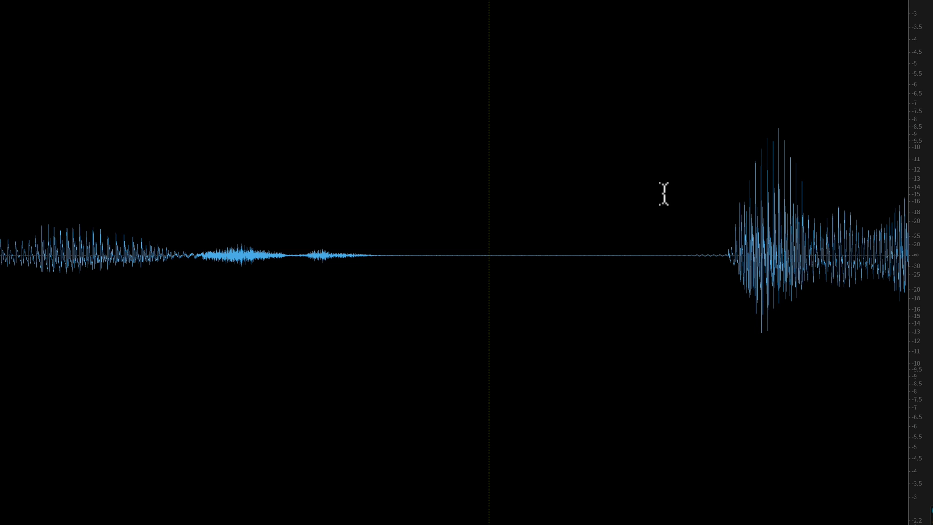
scroll(635, 191, "down", 5)
scroll(568, 198, "down", 8)
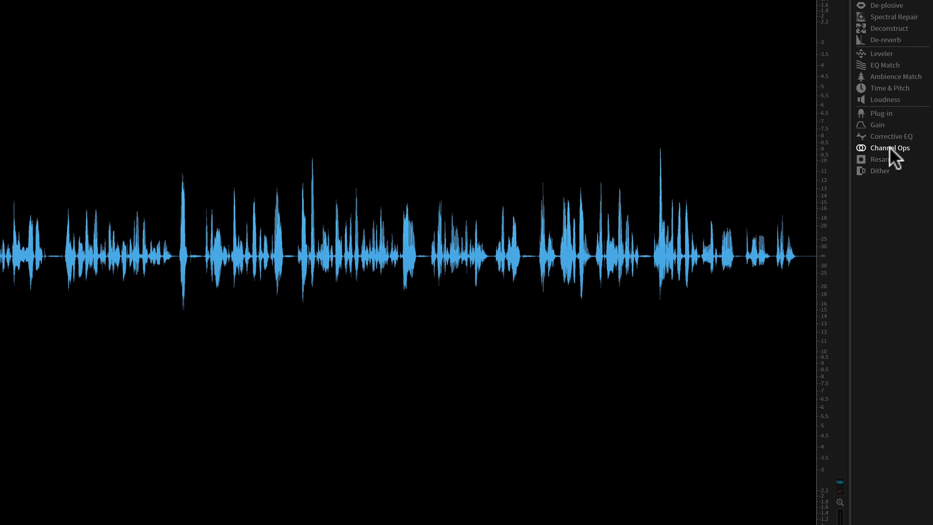
Step: Process the recording with Channel Ops Phase using adaptive phase rotation, and close the module
left_click(889, 146)
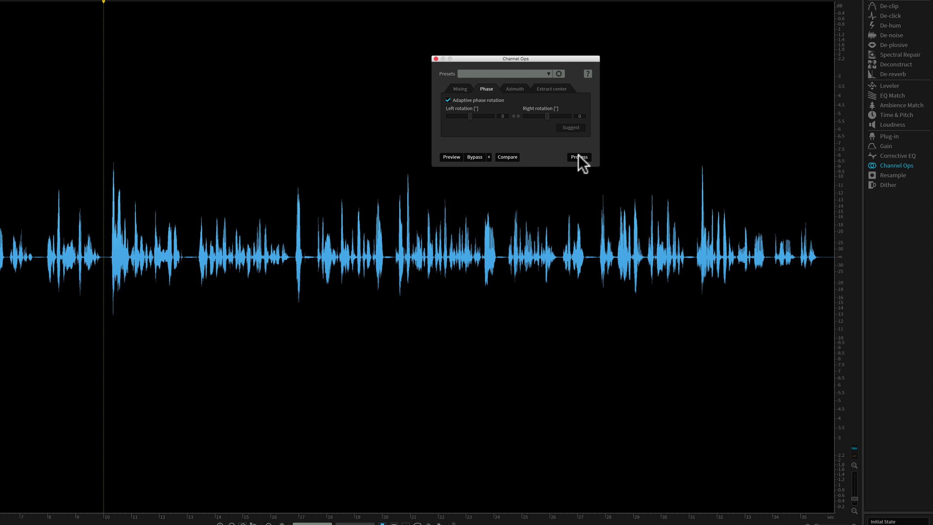
left_click(579, 156)
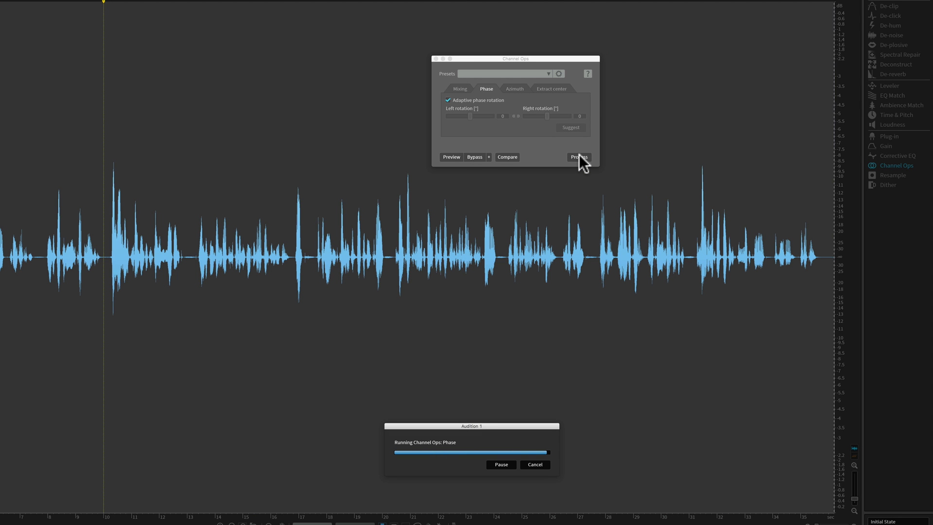
left_click(436, 58)
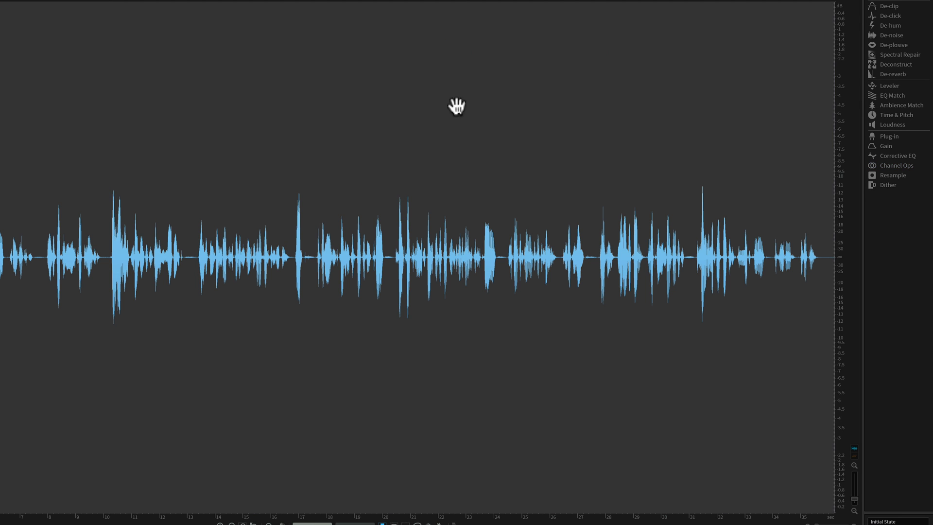
Step: Inspect the symmetry of the processed waveform's peaks just after the 31-second mark
left_click(694, 173)
scroll(696, 178, "up", 8)
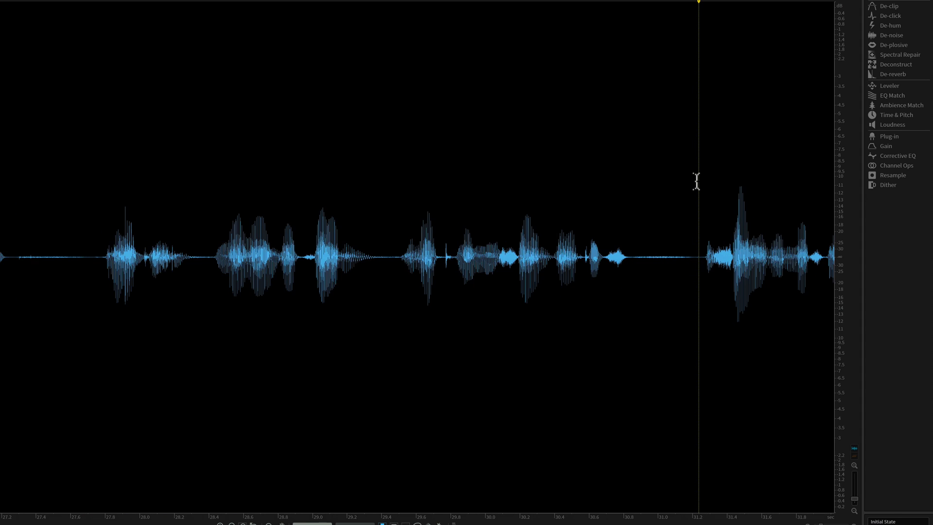
scroll(696, 181, "up", 3)
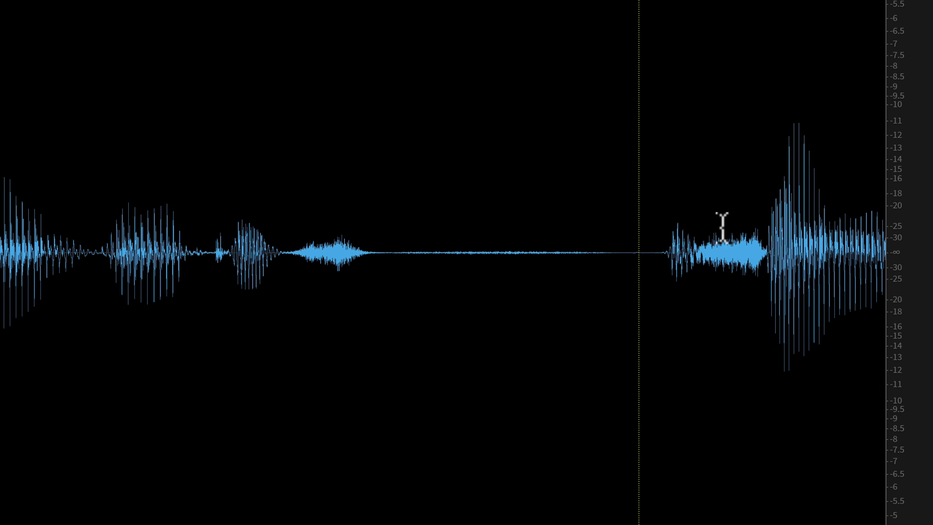
scroll(560, 94, "down", 5)
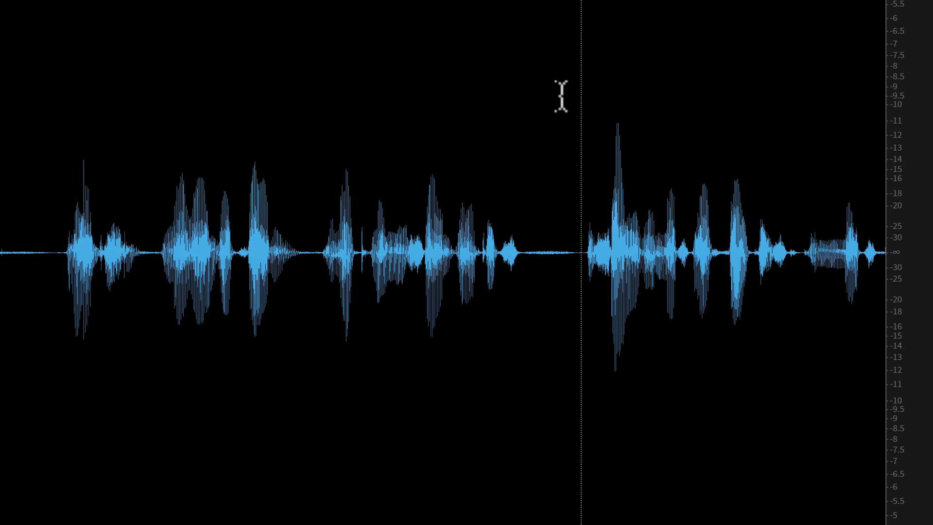
scroll(560, 94, "down", 4)
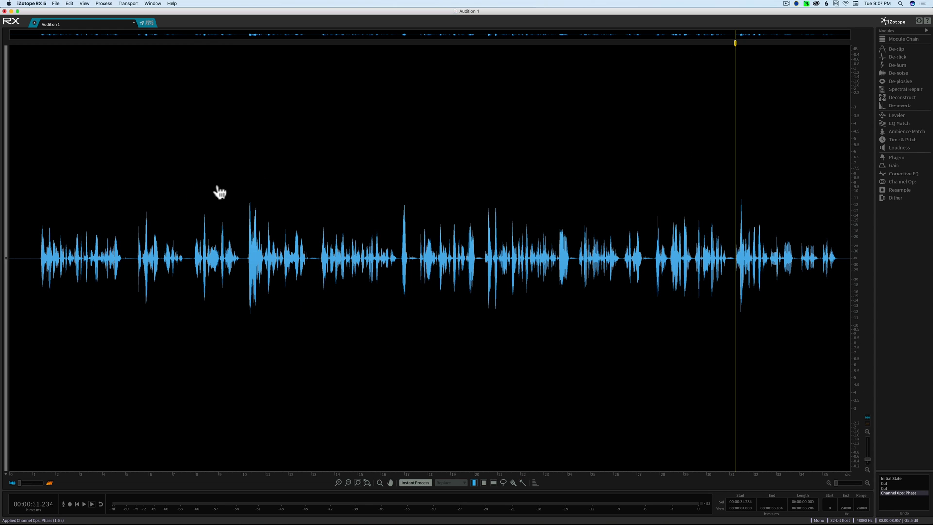
Step: Undo the phase rotation and check the unprocessed recording's true peak and loudness statistics in the Loudness module
key("super+z")
left_click(305, 174)
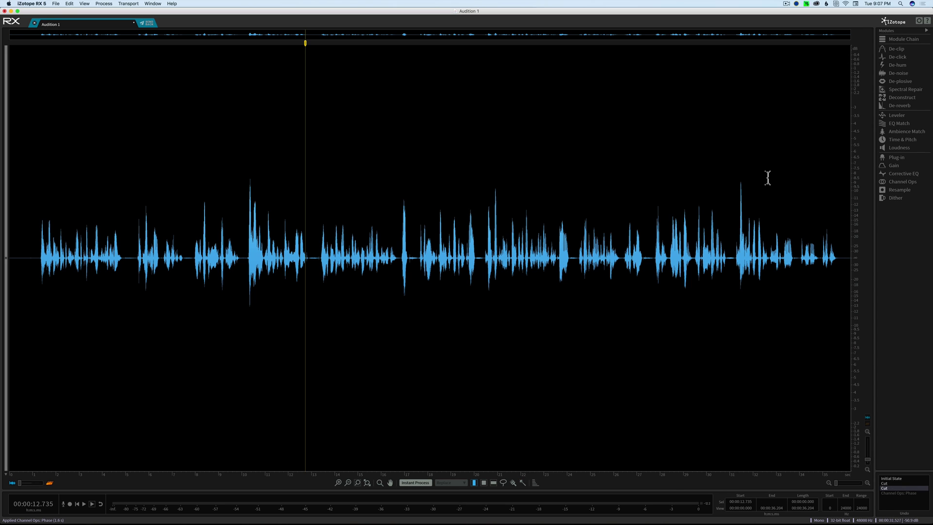
left_click(889, 148)
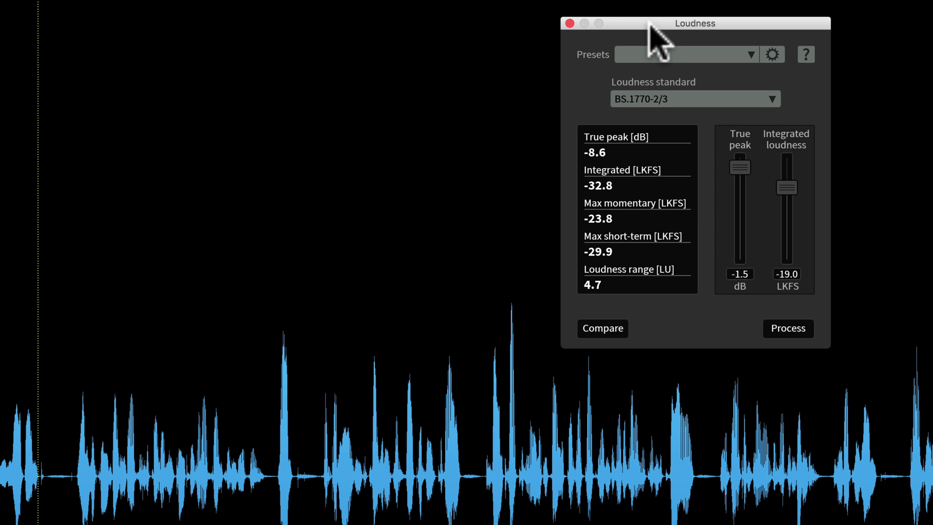
left_click_drag(650, 30, 556, 28)
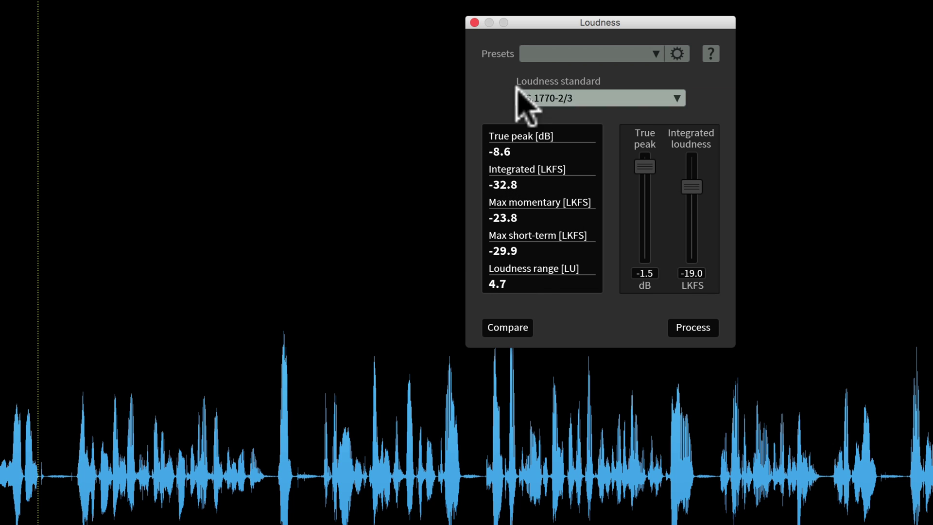
left_click(474, 22)
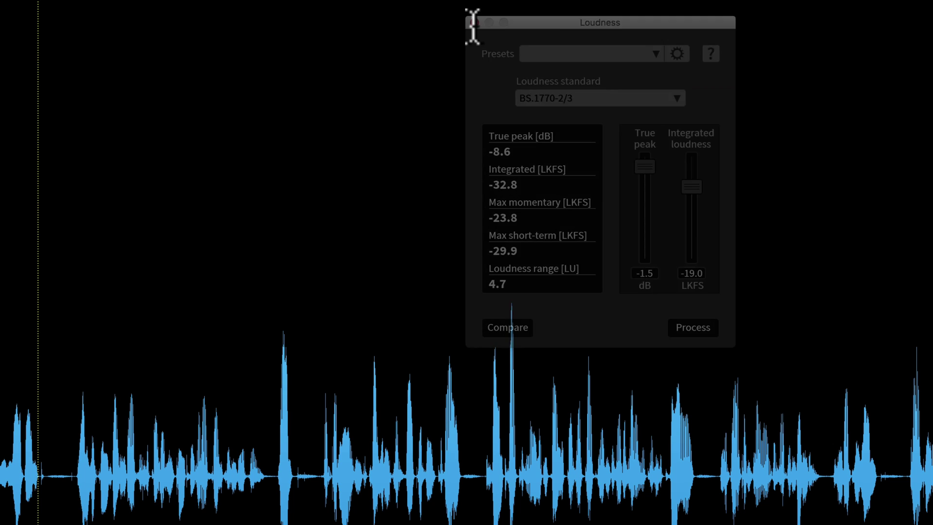
Step: Reapply adaptive phase rotation with Channel Ops and check the loudness statistics of the processed audio
left_click(344, 194)
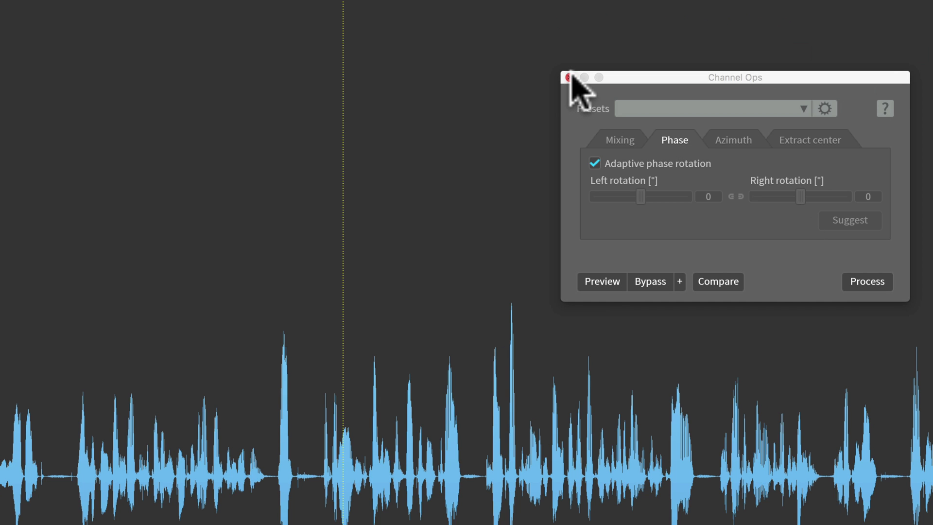
left_click(568, 78)
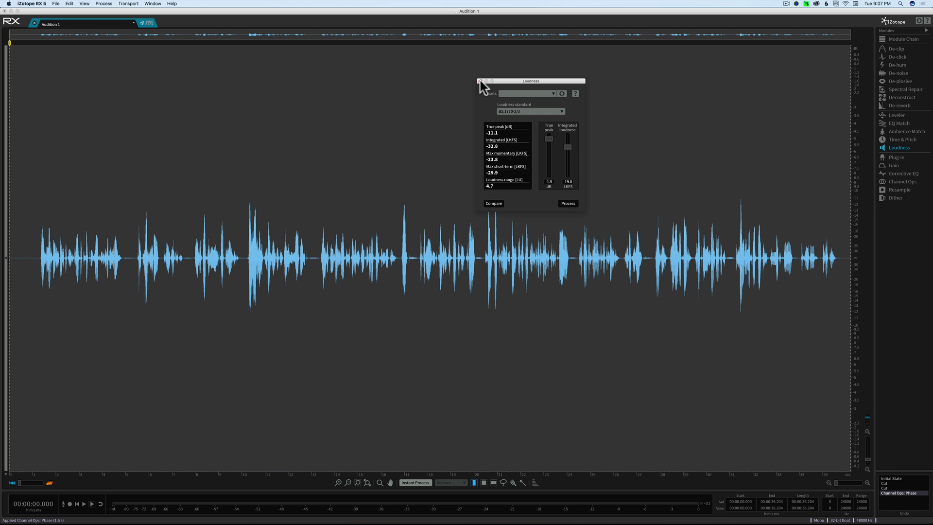
left_click(474, 36)
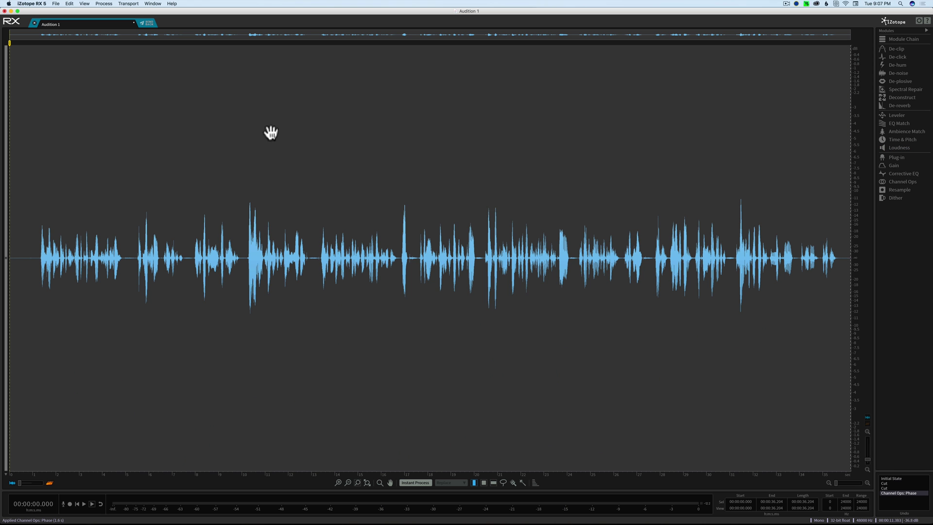
Step: Reopen the Loudness module and examine the phase-rotated recording's true peak, integrated and maximum momentary loudness values
left_click(251, 158)
left_click(239, 158)
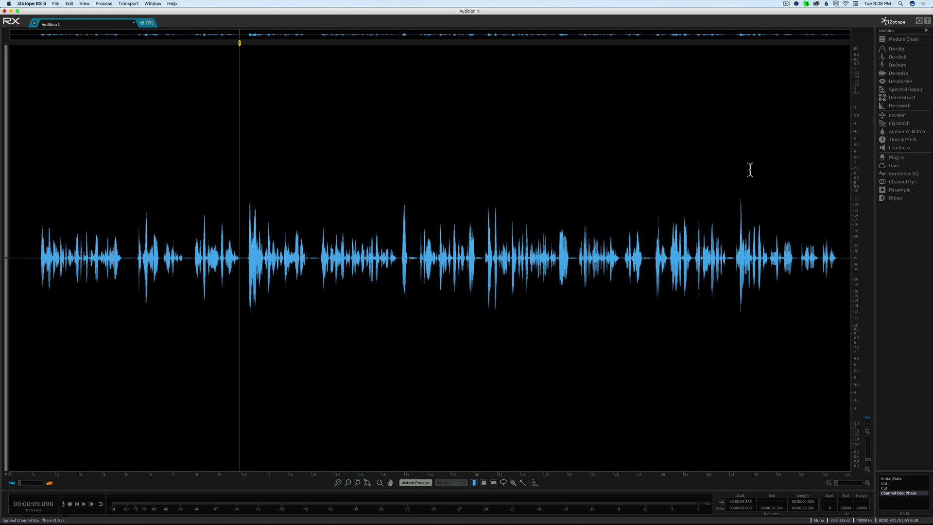
left_click(894, 147)
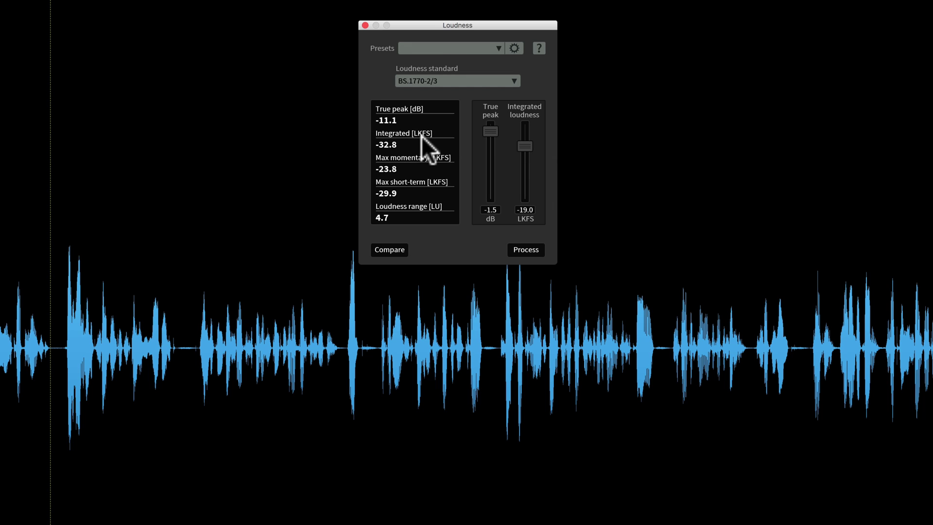
mouse_move(423, 135)
mouse_move(407, 144)
mouse_move(433, 154)
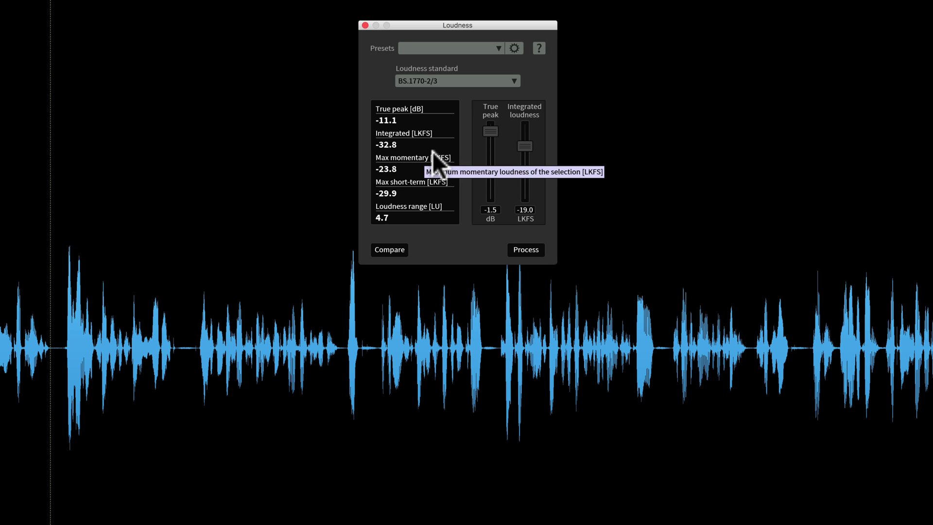
mouse_move(450, 135)
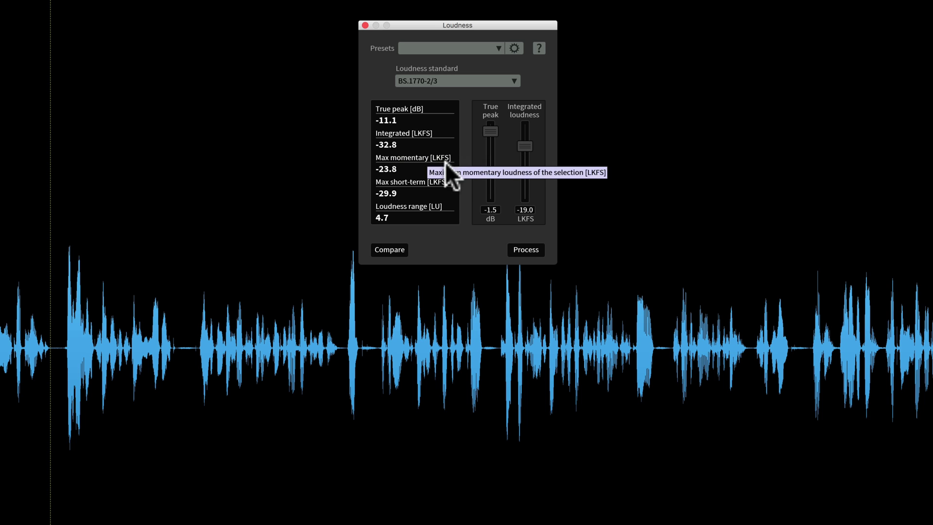
Step: Set the integrated loudness target to -24 LKFS and process the phase-rotated recording
left_click_drag(458, 24, 486, 3)
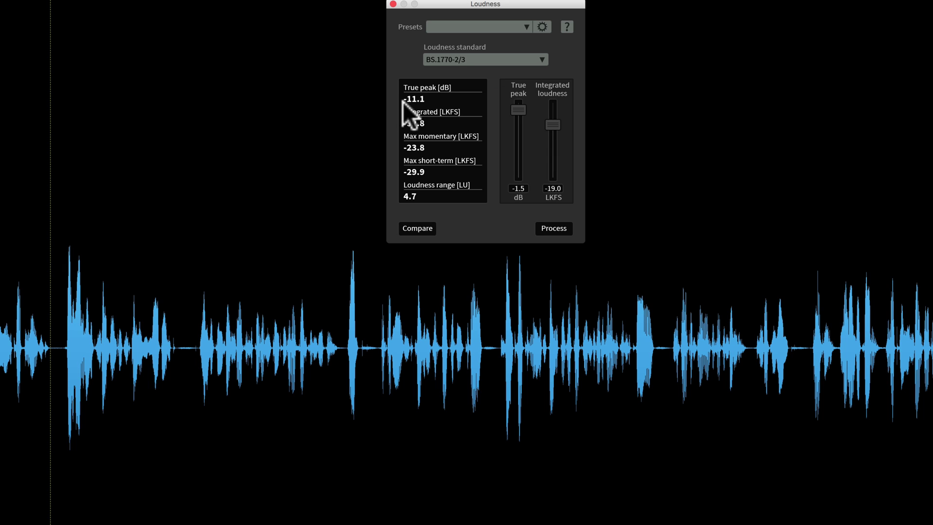
left_click(144, 232)
left_click(553, 189)
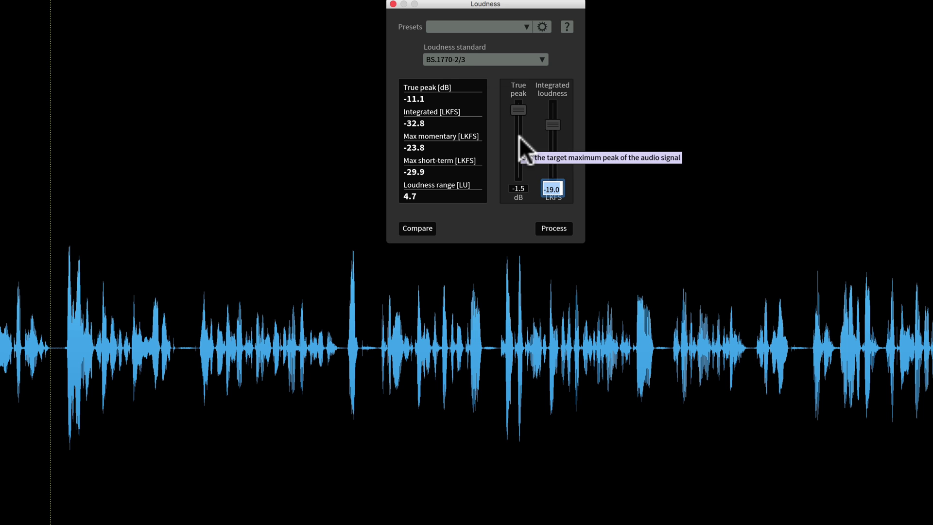
type("-24")
key("Return")
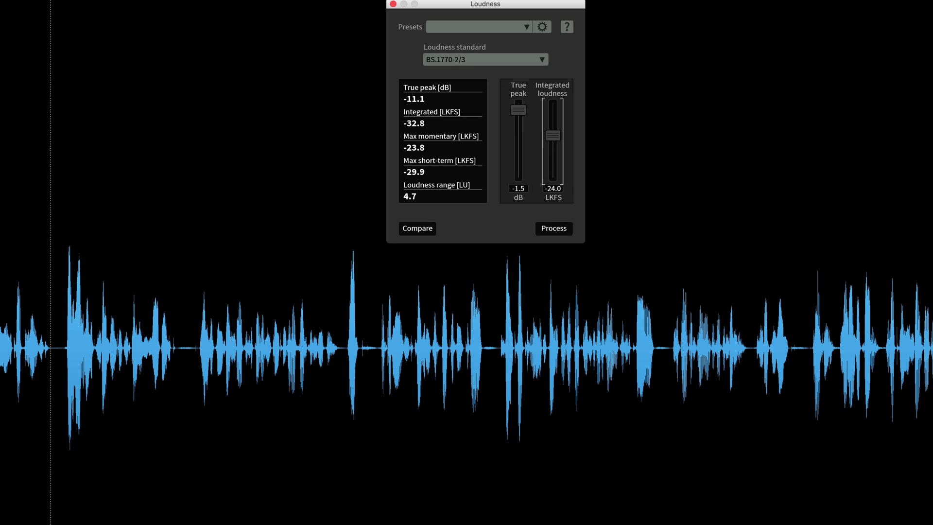
left_click(561, 225)
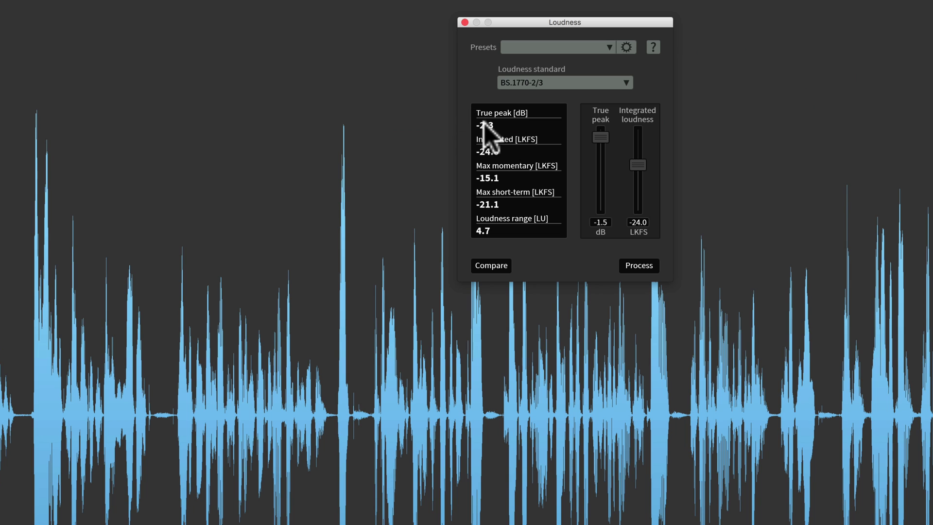
Step: Check the loudness-normalized recording's true peak and loudness statistics and close the Loudness module
left_click(464, 22)
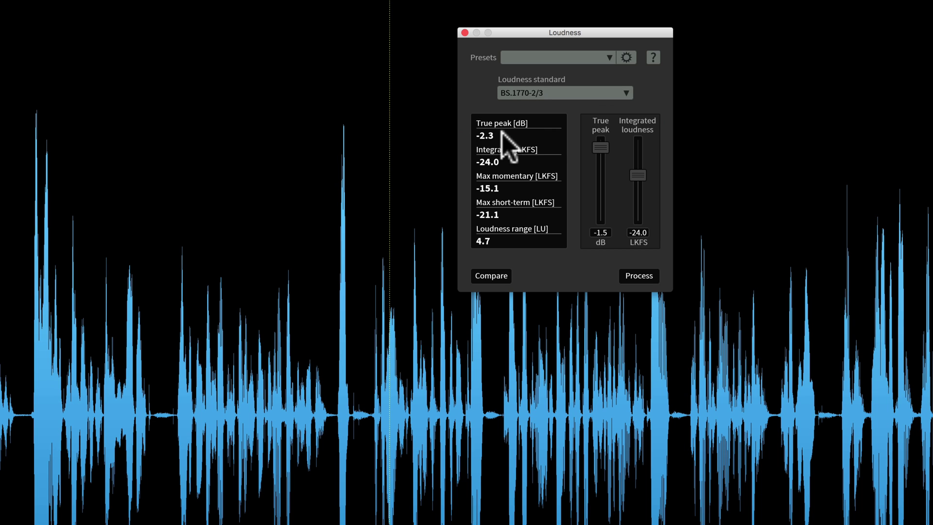
mouse_move(505, 141)
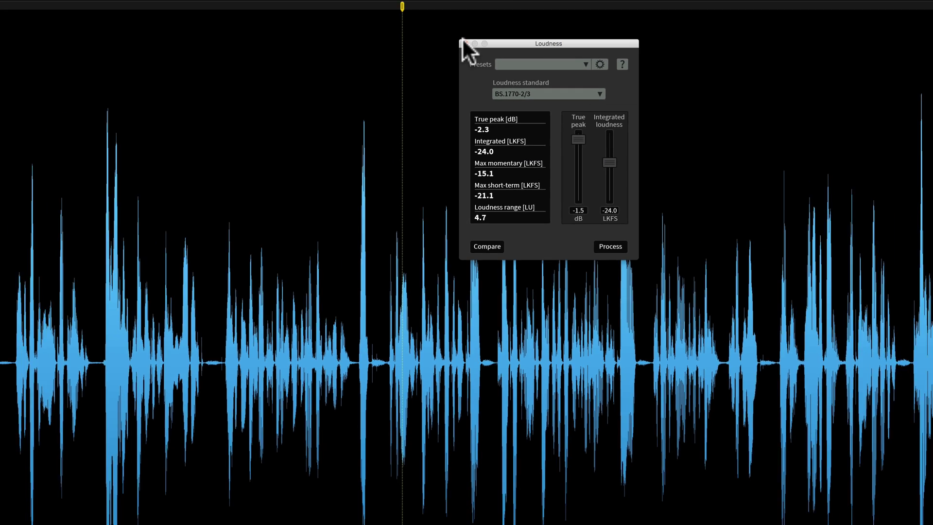
left_click(465, 33)
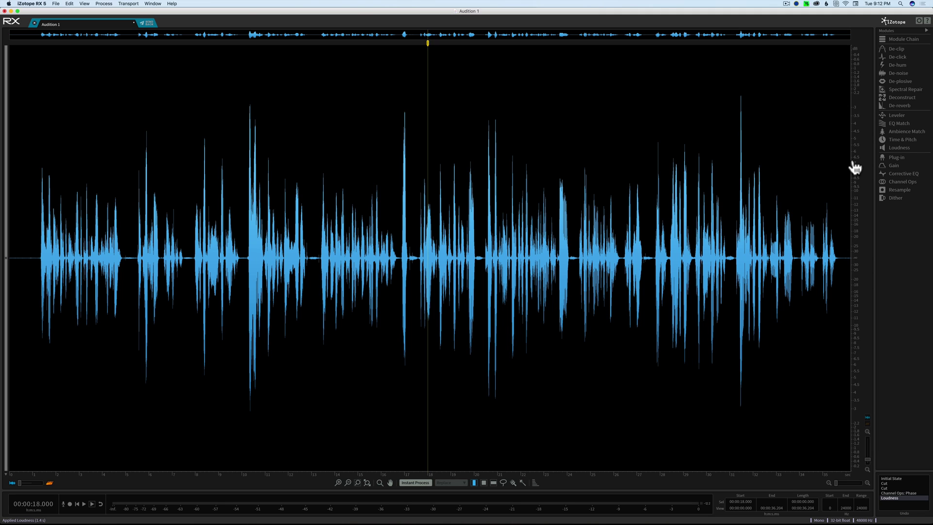
Step: Load the iZotope Ozone 6 Dynamics plug-in with the "01 CJ 2 Band Dialogue" preset
left_click(895, 158)
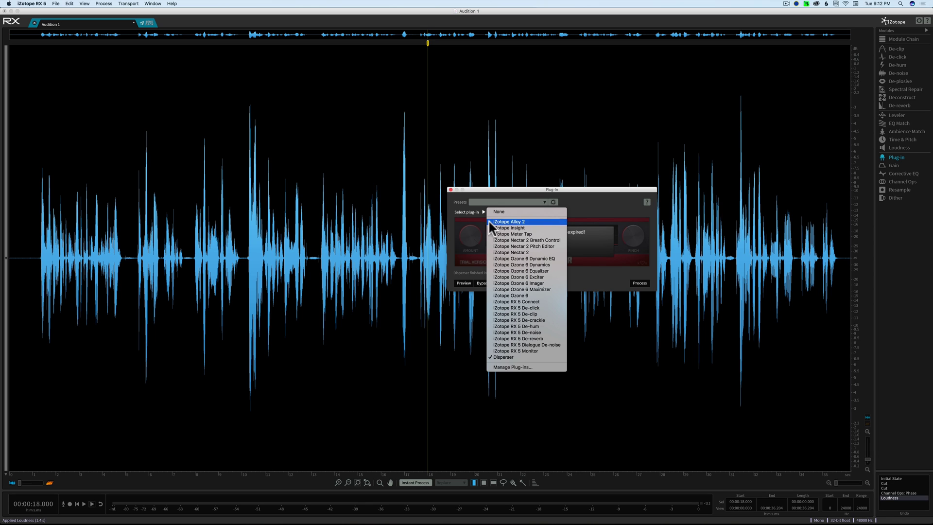
left_click(528, 264)
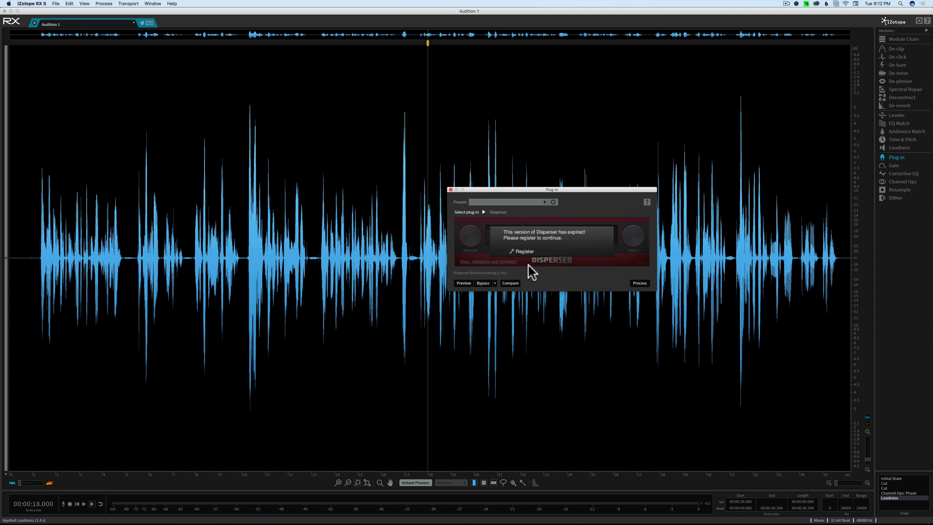
left_click(521, 196)
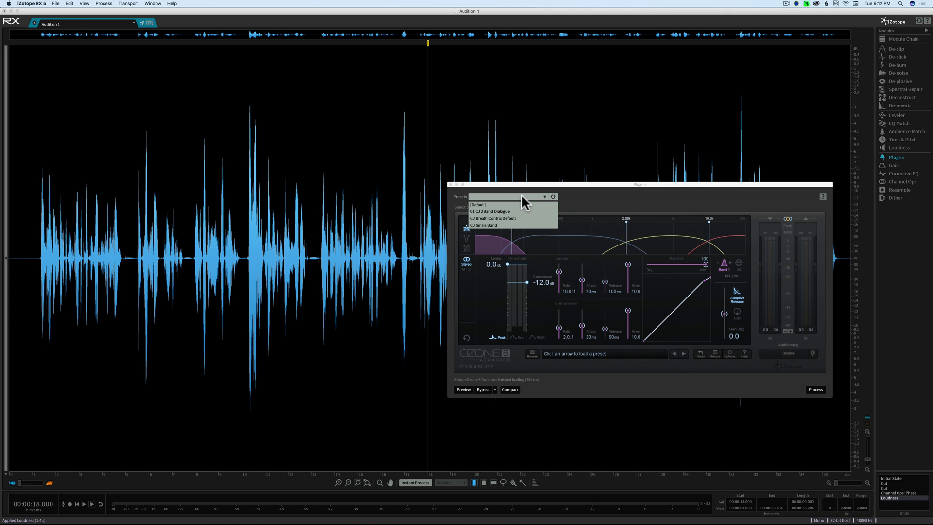
left_click(513, 212)
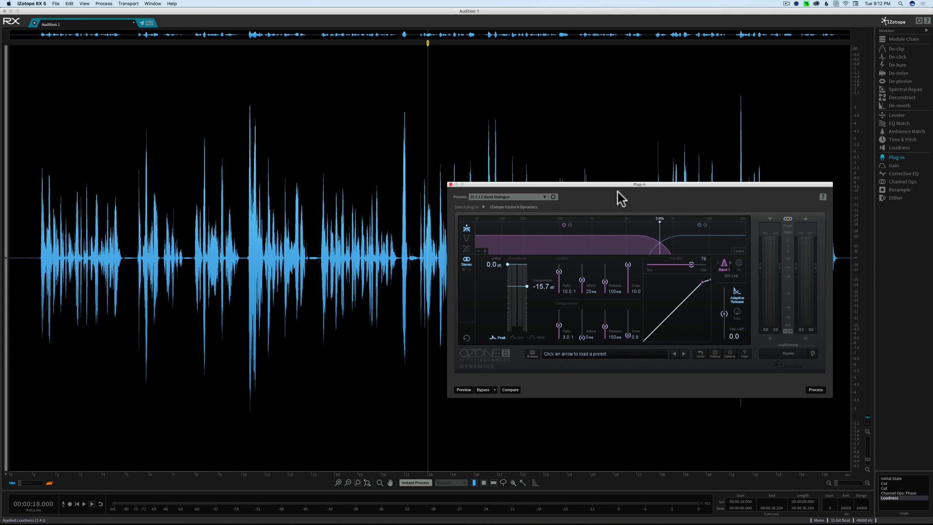
left_click_drag(620, 185, 657, 190)
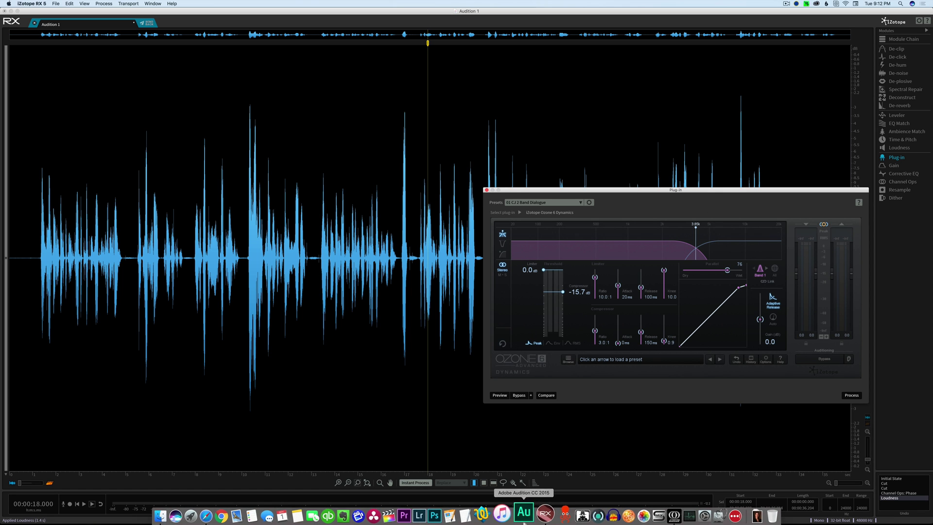
Step: Switch to Safari, look through the plug-ins included in MeldaProduction's MFreeEffectsBundle, and return to the RX 5 editor
left_click(219, 514)
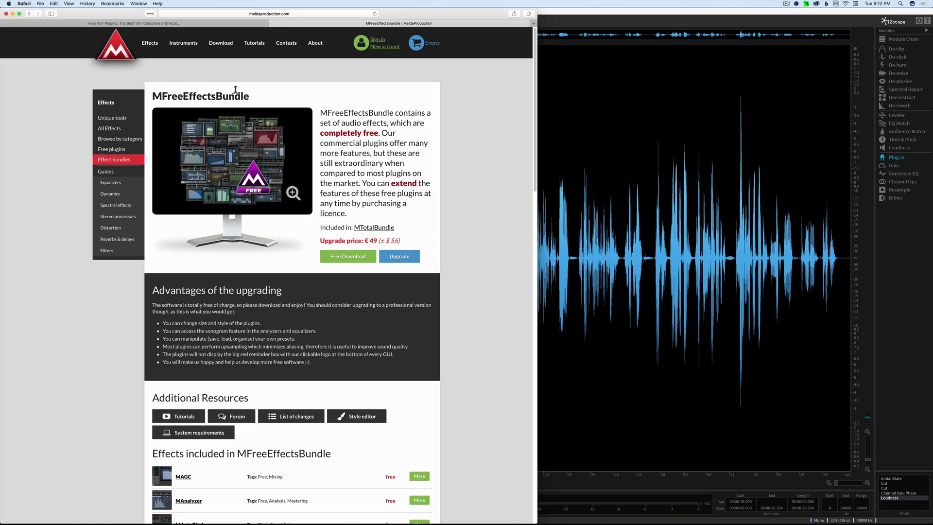
scroll(455, 238, "down", 5)
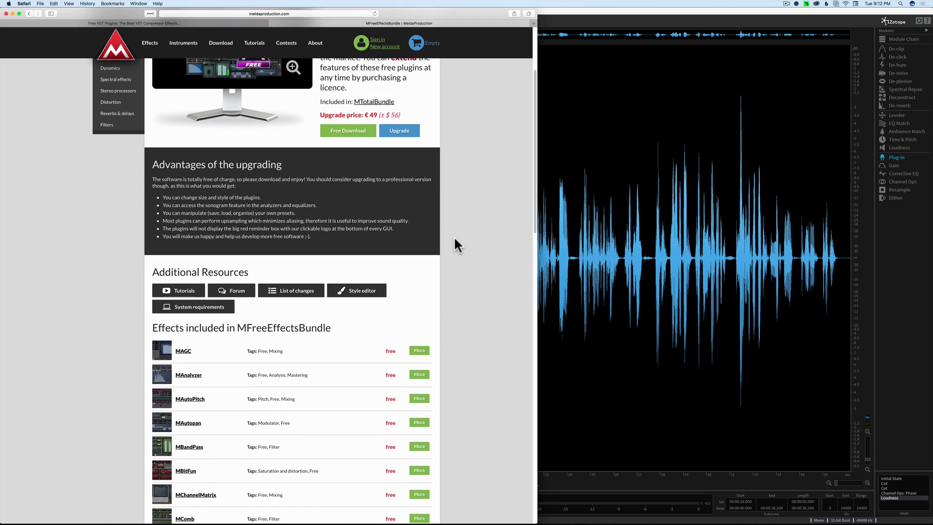
scroll(455, 239, "down", 10)
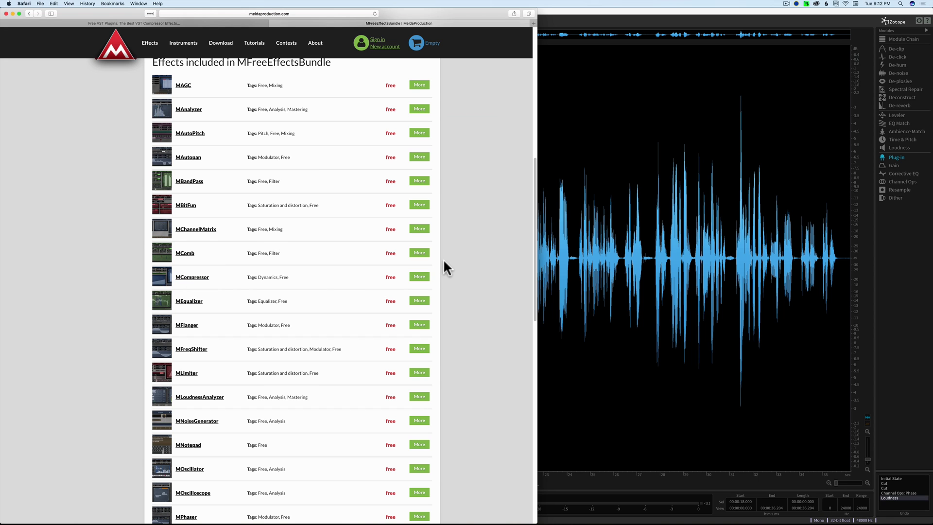
scroll(447, 267, "up", 15)
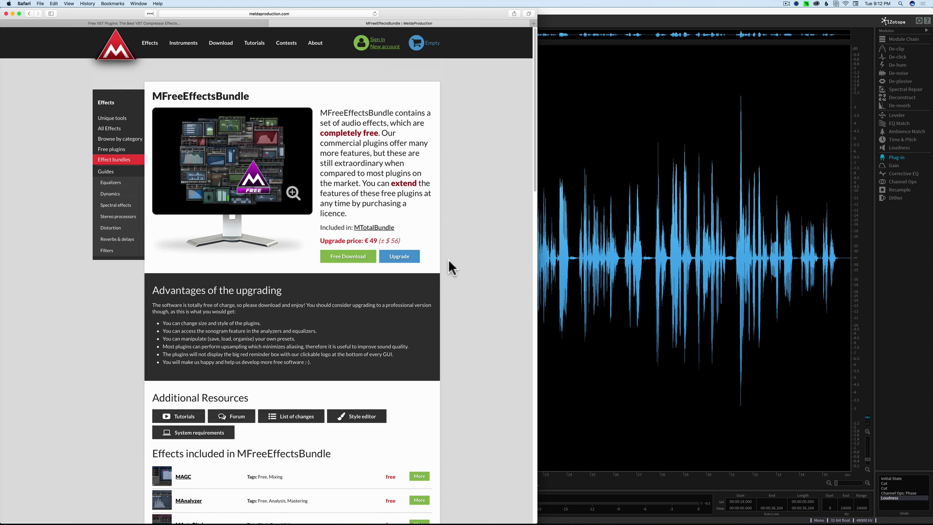
left_click(583, 21)
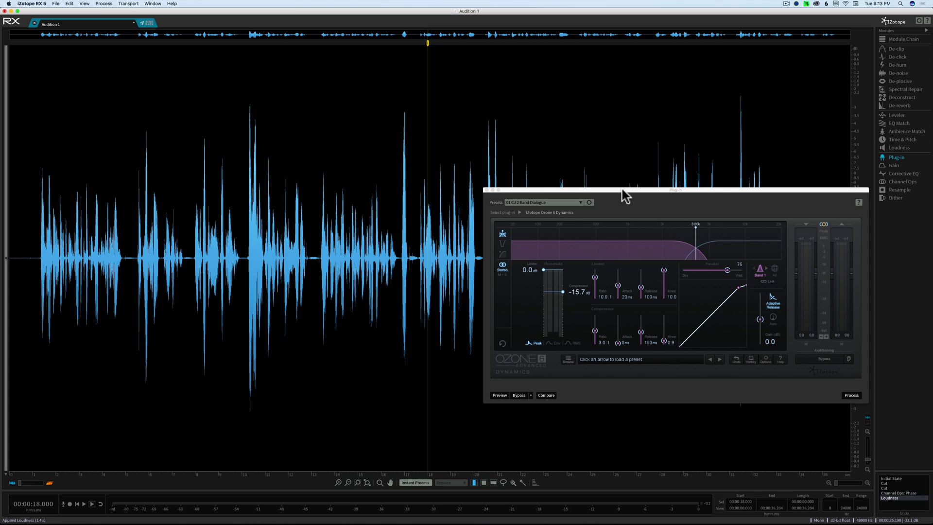
Step: Reposition the plug-in window to examine the waveform's peaks against the decibel scale
left_click_drag(622, 189, 601, 183)
left_click_drag(521, 202, 524, 200)
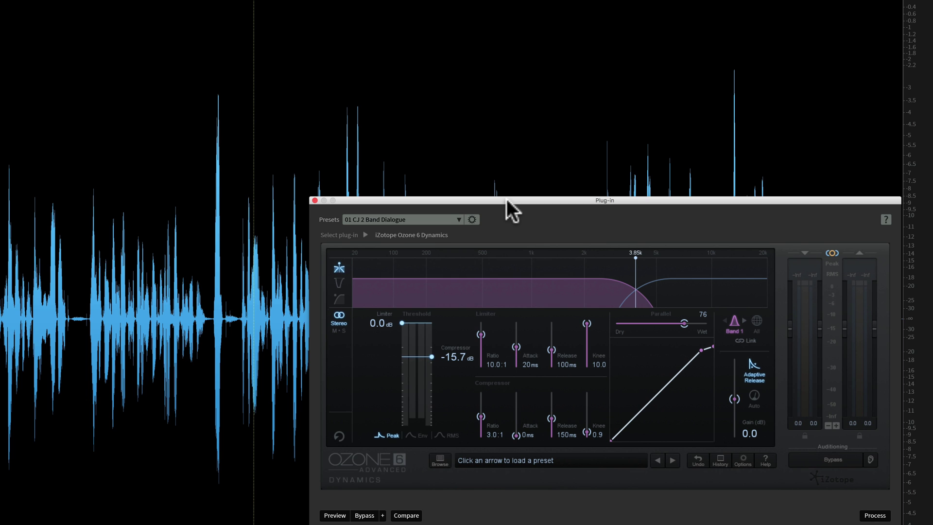
left_click_drag(506, 199, 550, 186)
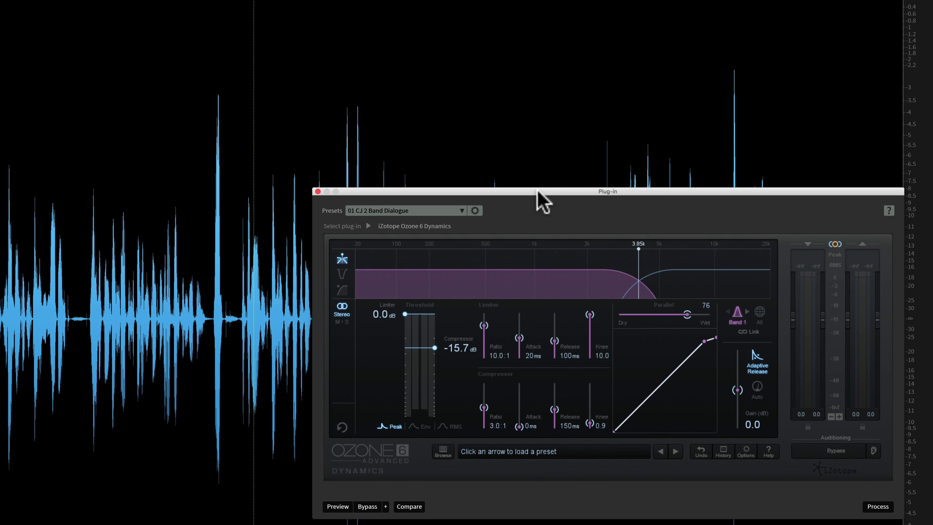
left_click_drag(537, 190, 544, 220)
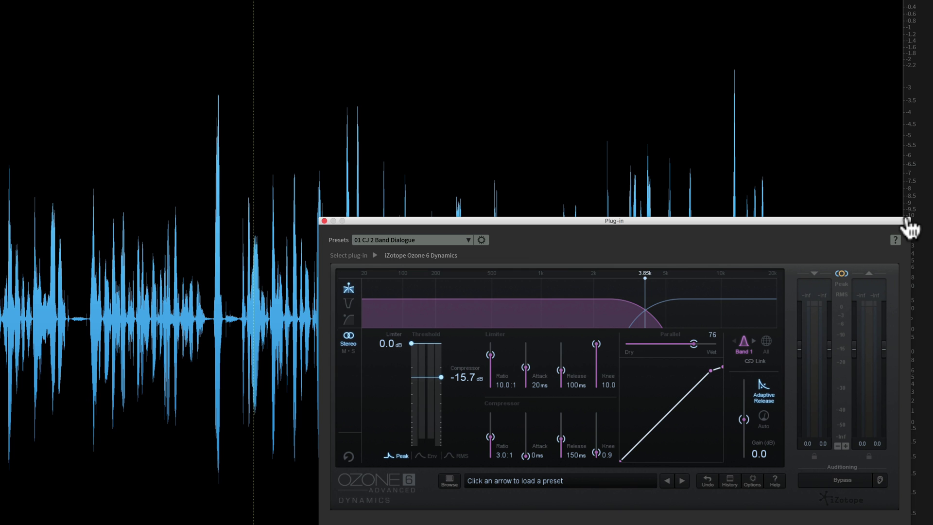
left_click_drag(628, 220, 657, 208)
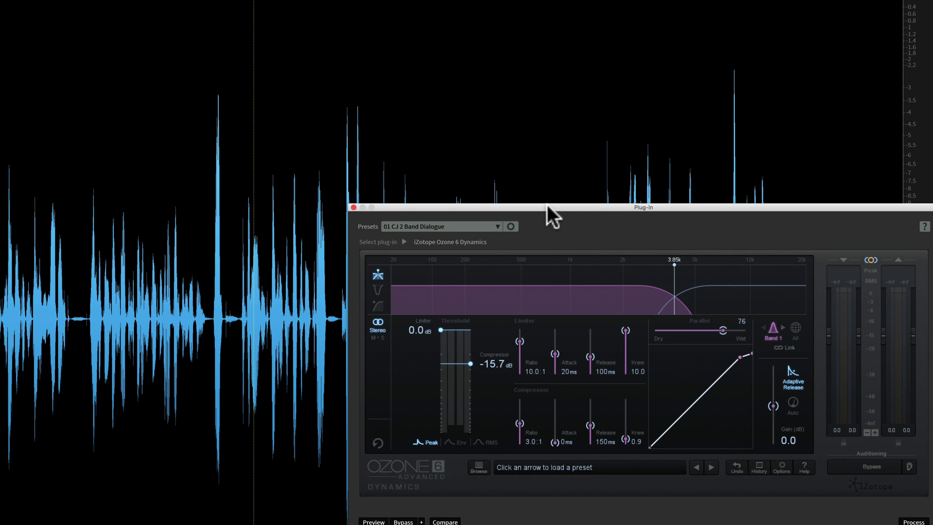
left_click_drag(578, 203, 535, 273)
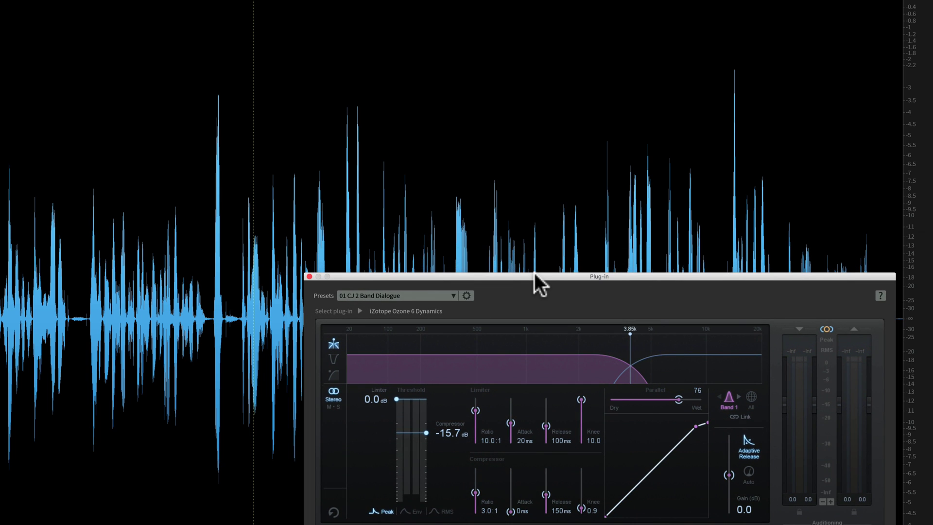
left_click_drag(534, 273, 536, 273)
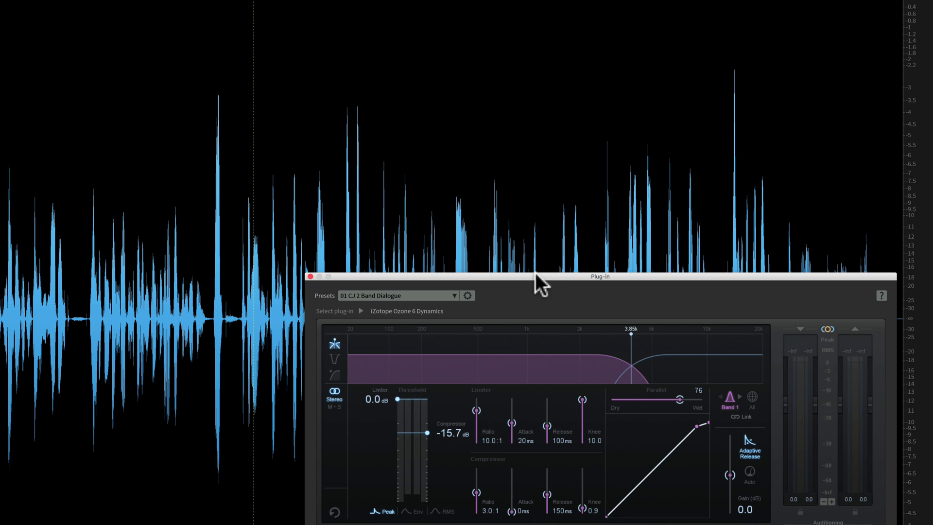
left_click_drag(552, 275, 565, 206)
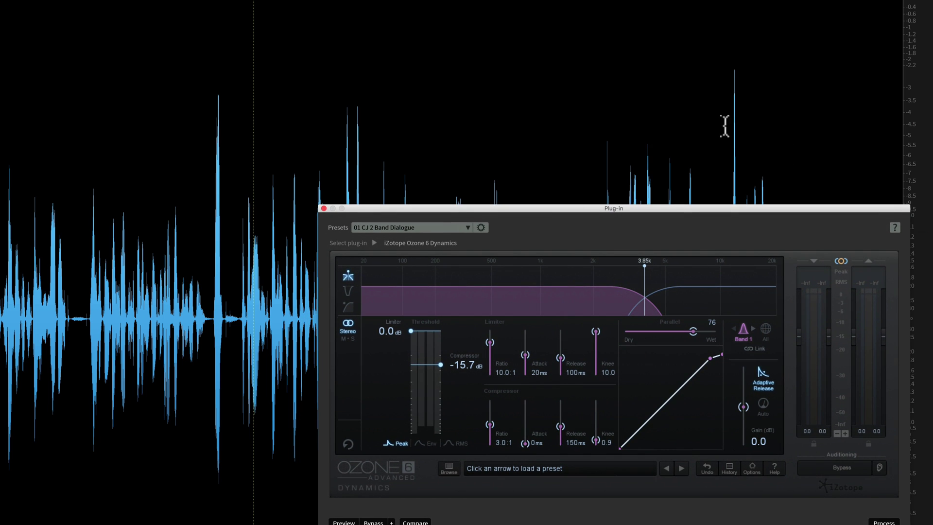
Step: Set the low band's compressor threshold to -9 dB in Ozone 6 Dynamics
left_click(670, 59)
double_click(464, 365)
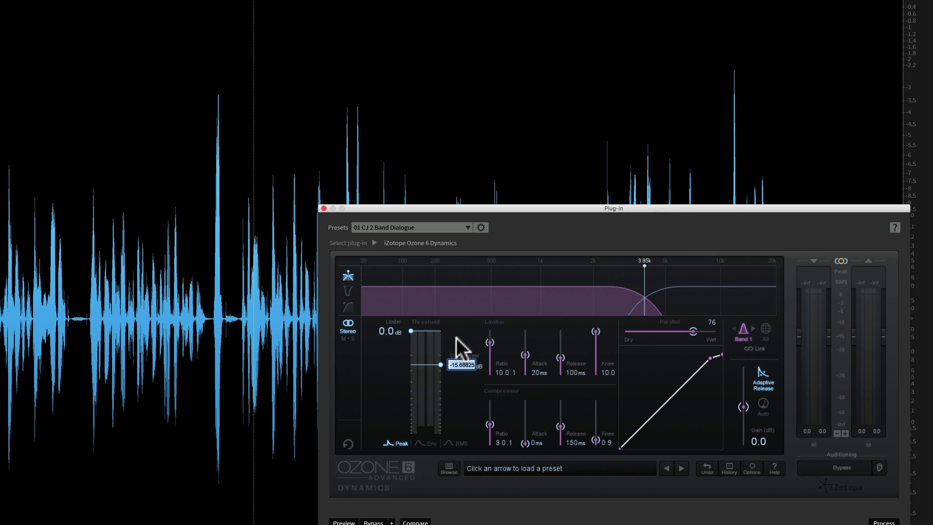
type("-9")
key("Return")
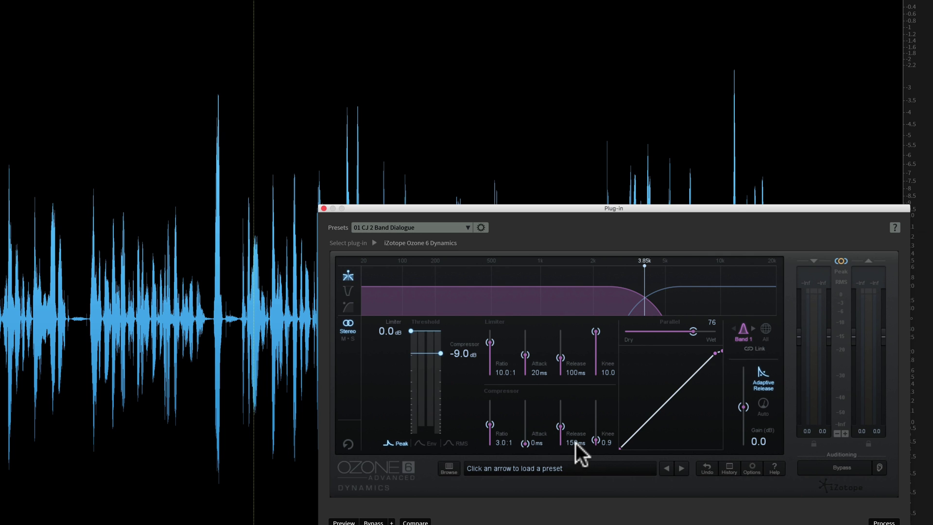
Step: Preview the audio with the high band selected and raise that band's compressor threshold to -28.2 dB
left_click(691, 299)
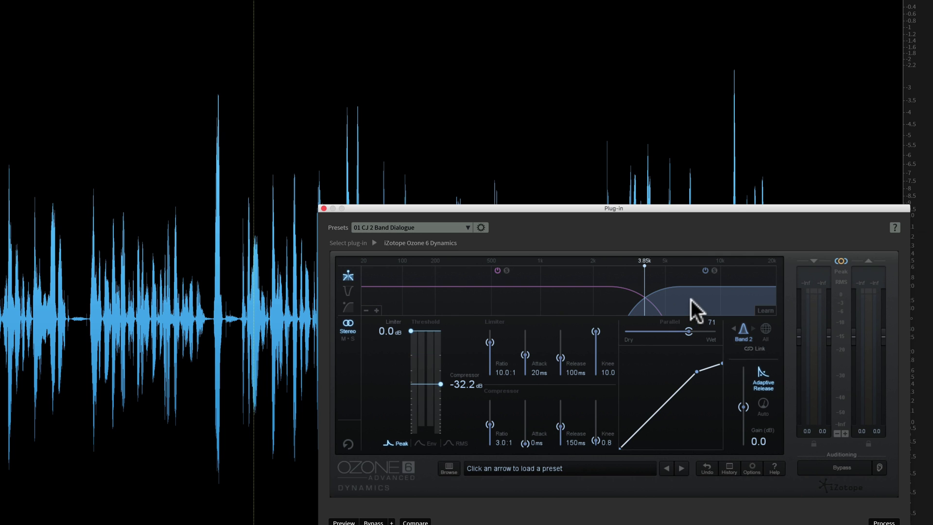
left_click(236, 208)
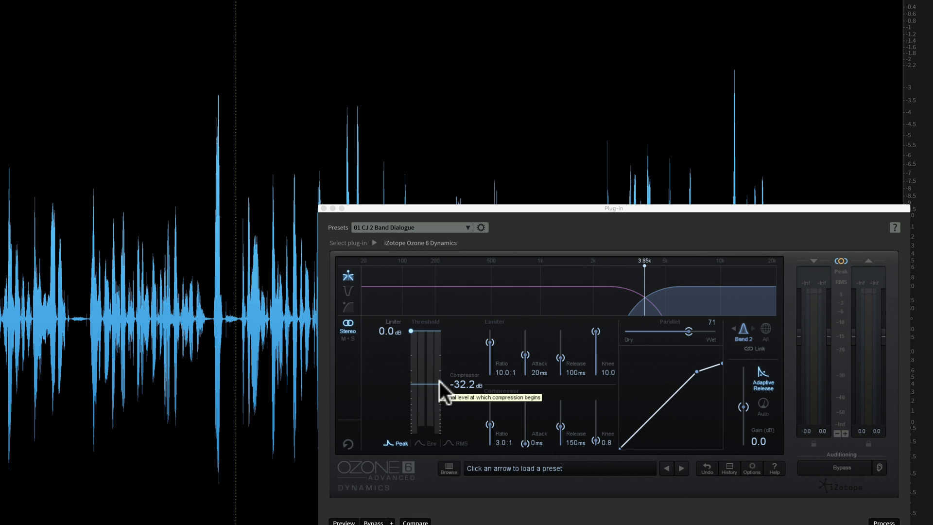
left_click(343, 522)
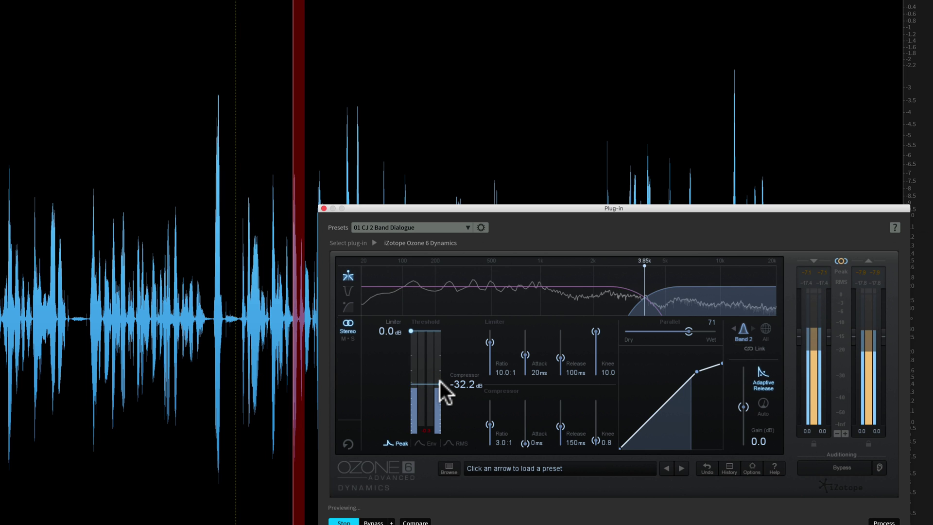
left_click_drag(440, 381, 441, 377)
key("space")
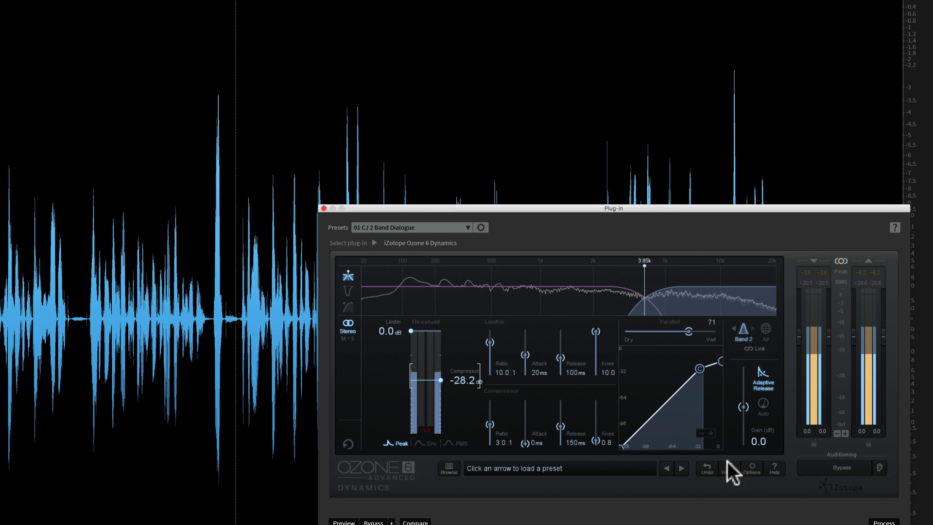
Step: Process the recording with the two-band compression and check its true peak and loudness statistics in the Loudness module
left_click(883, 523)
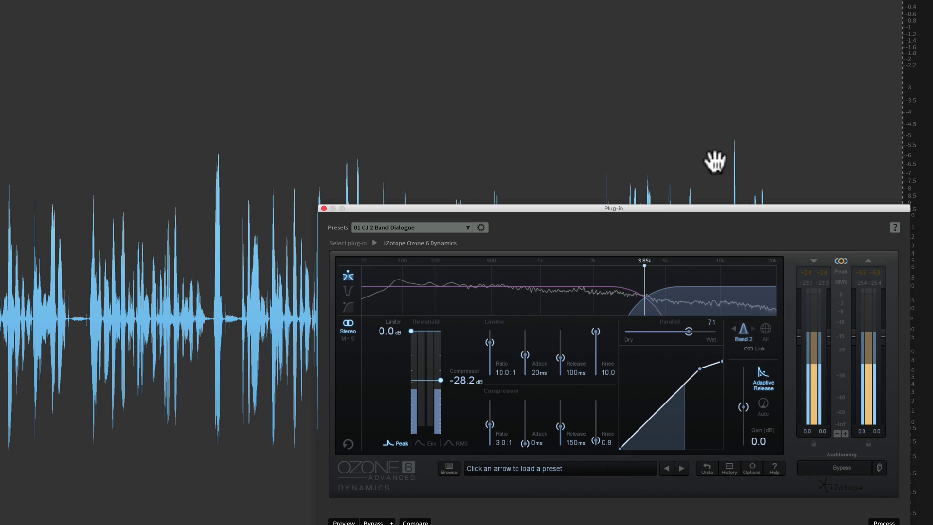
left_click(926, 177)
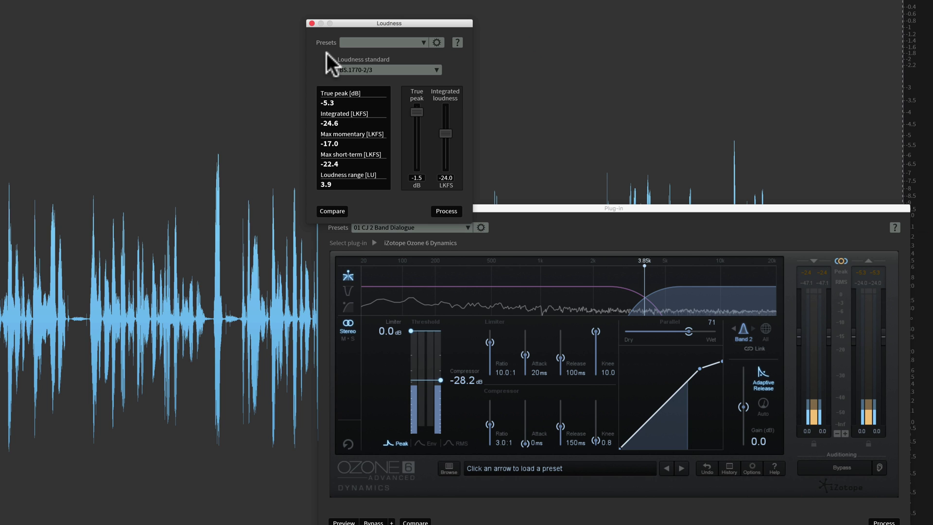
left_click(312, 23)
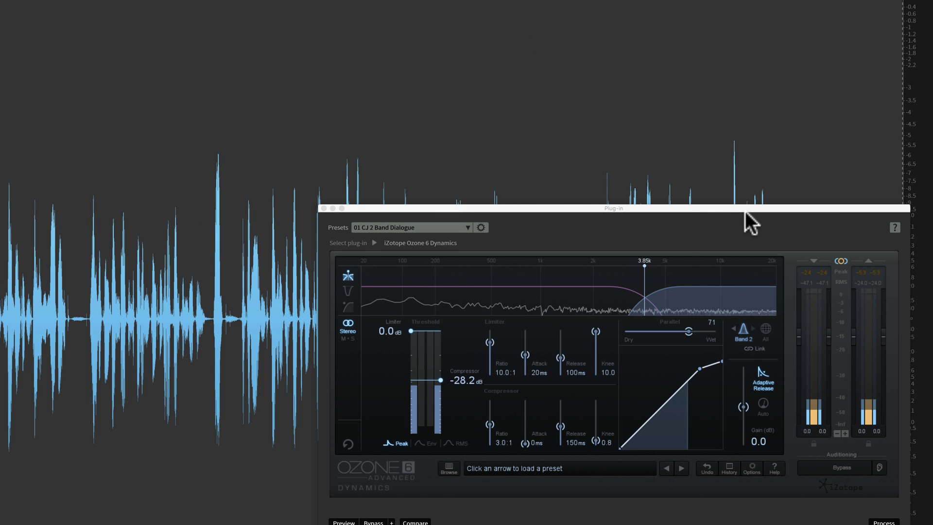
Step: Select the low band in Ozone 6 Dynamics and set its compressor threshold to -8 dB
left_click_drag(742, 208, 741, 195)
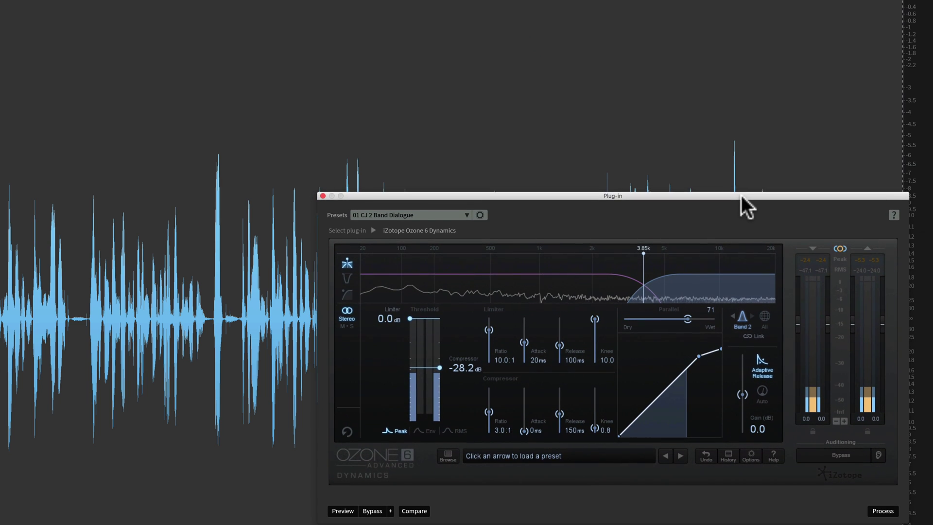
left_click(585, 278)
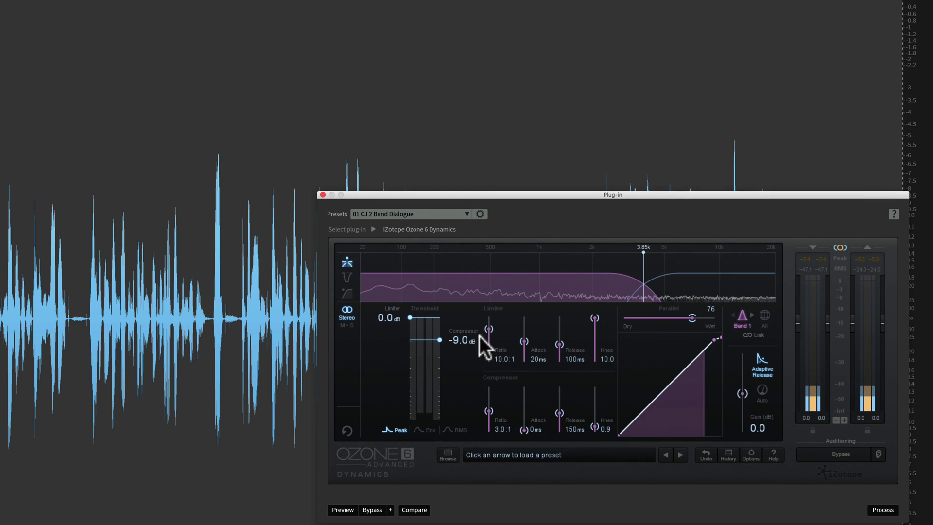
left_click(457, 338)
type("-8")
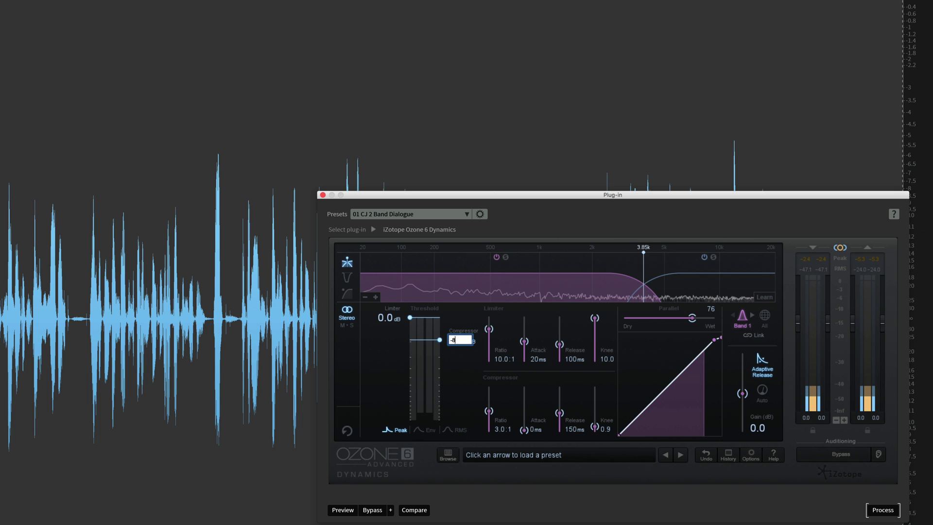
key("Return")
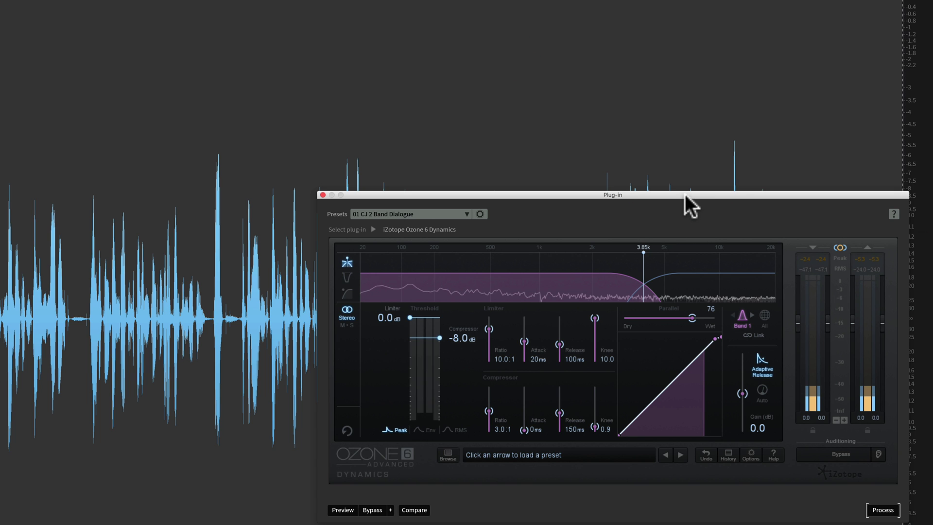
Step: Compare the waveform's peaks, and set the high band's compressor threshold to -27 dB
left_click_drag(685, 195, 684, 208)
left_click(631, 167)
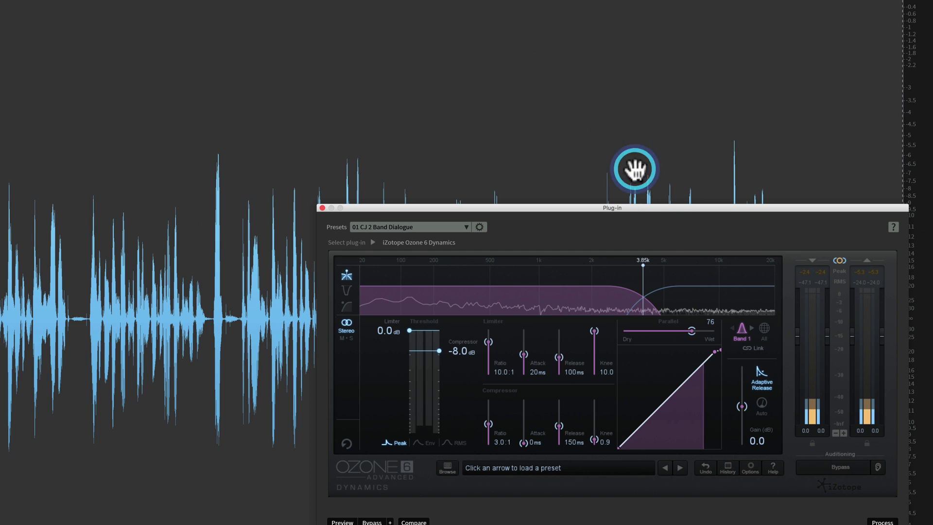
left_click_drag(648, 209, 648, 193)
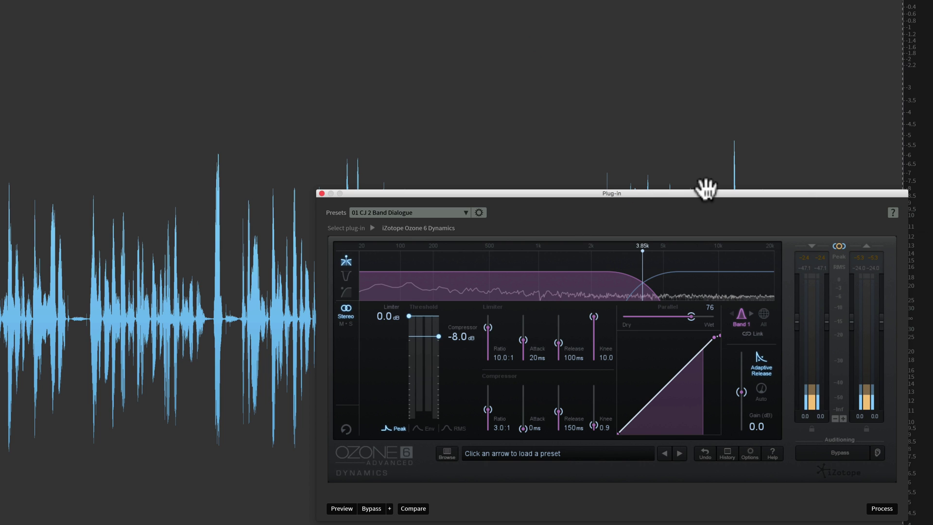
mouse_move(549, 288)
left_click(683, 284)
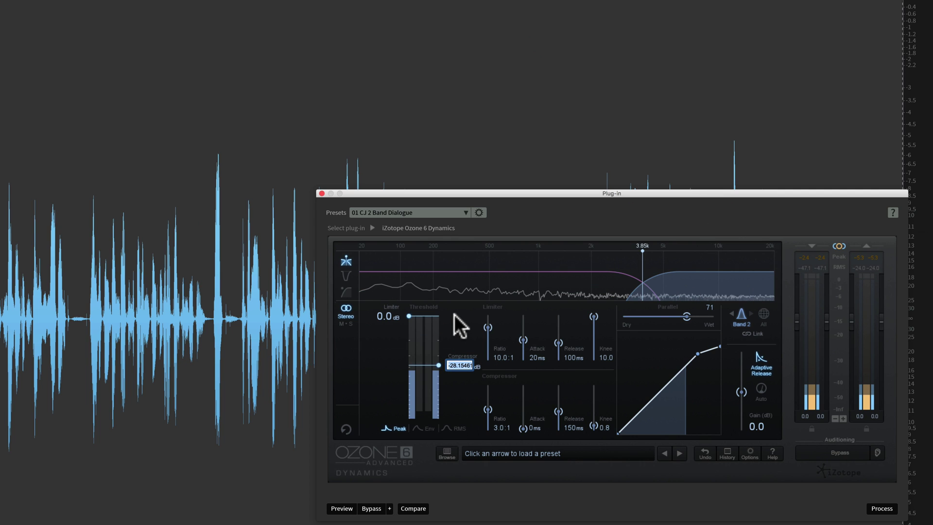
type("-27")
key("Return")
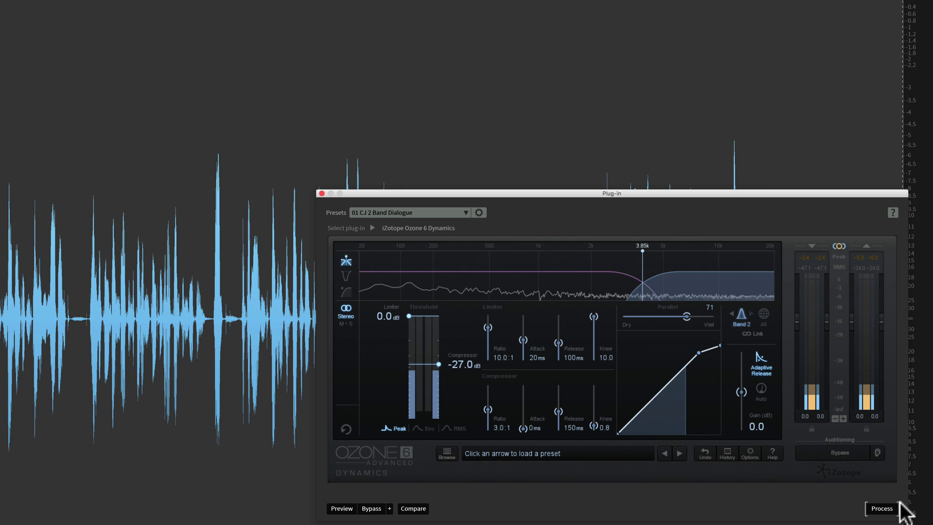
Step: Apply the two-band compression to the recording, check its loudness statistics, and close the plug-in window
left_click(881, 508)
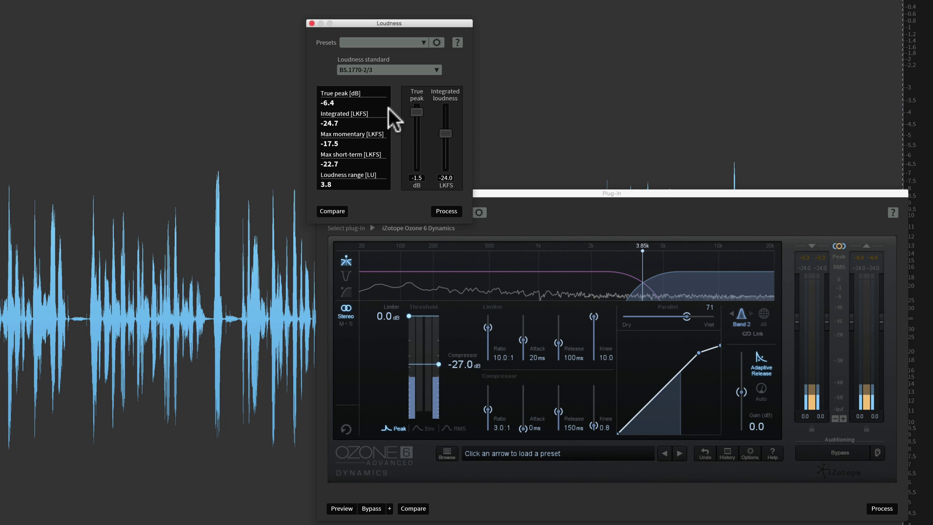
left_click_drag(402, 29, 310, 41)
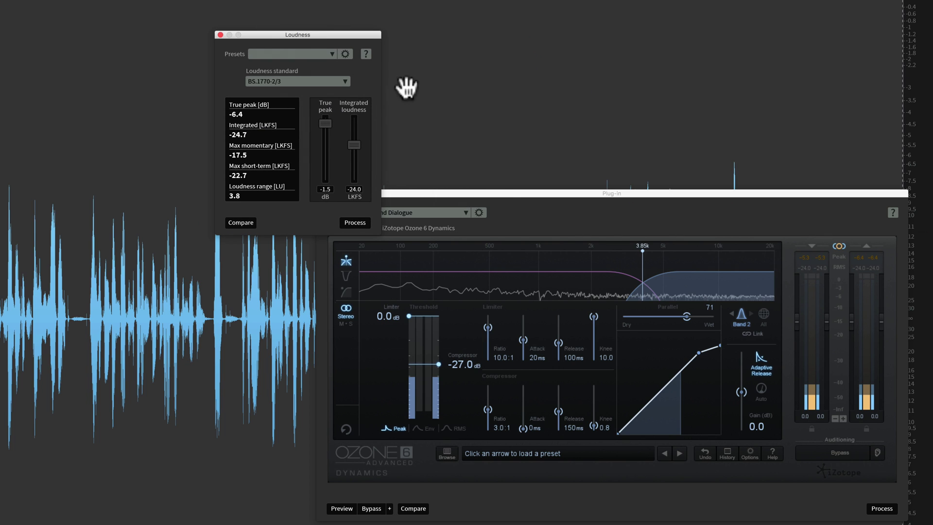
left_click(505, 192)
left_click(322, 193)
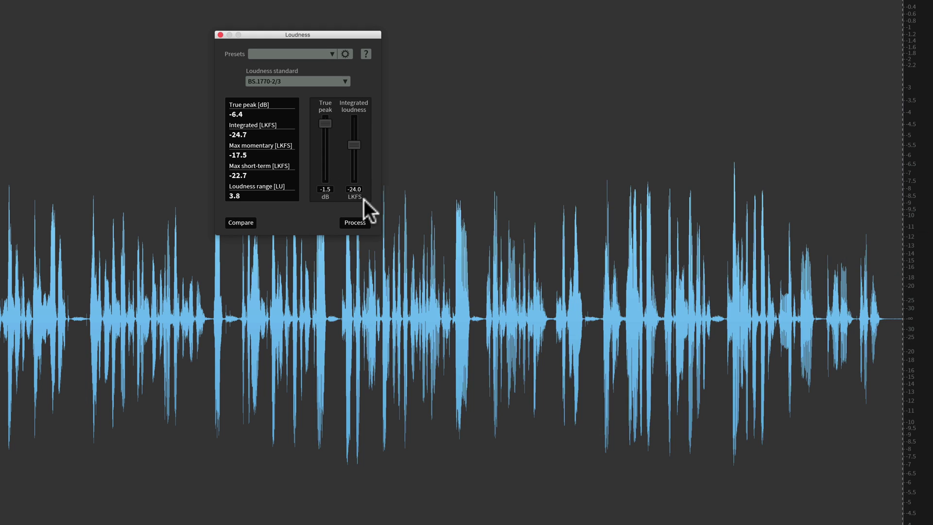
Step: Normalize the recording to an integrated loudness of -19 LKFS with a -1.5 dB true peak and close the Loudness module
left_click(357, 186)
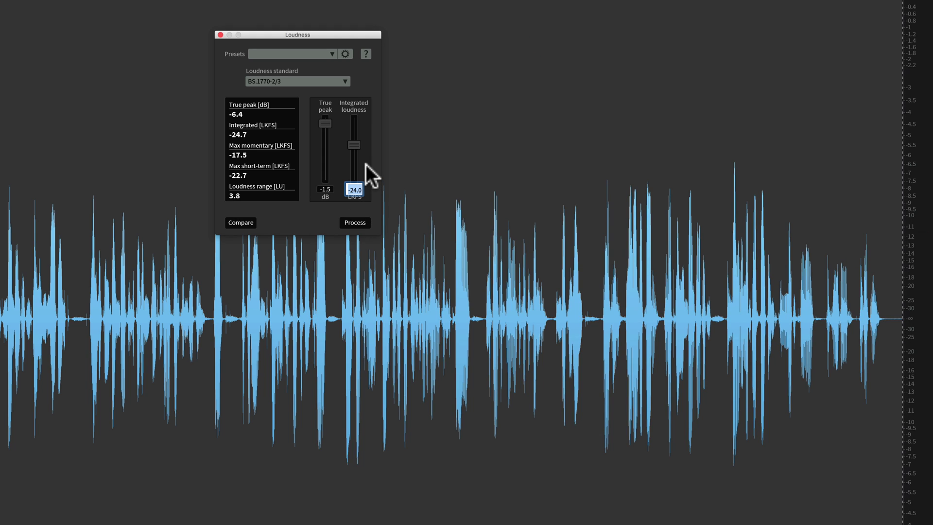
type("-19")
key("Return")
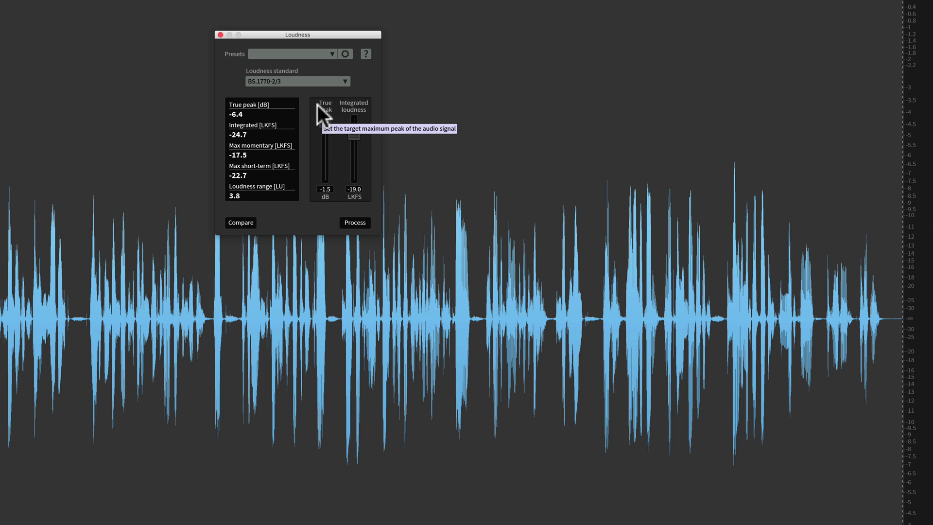
left_click(359, 222)
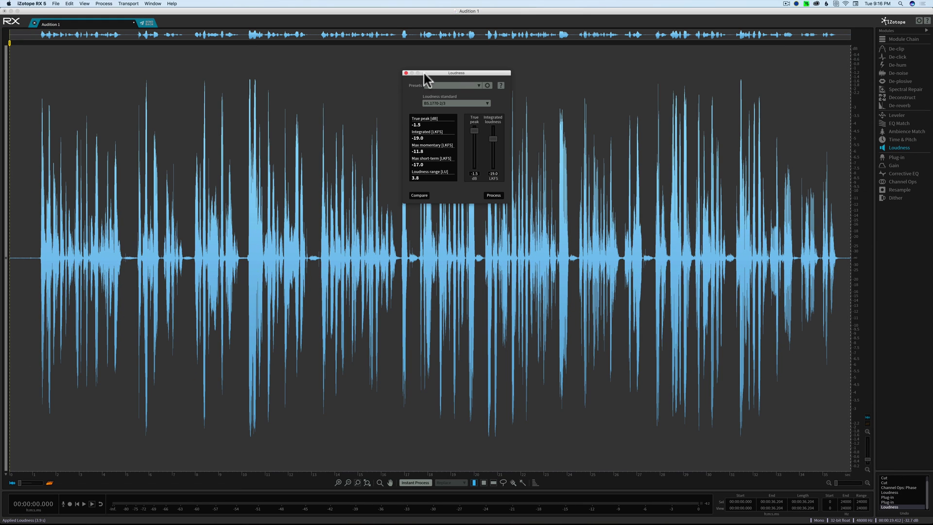
left_click(405, 73)
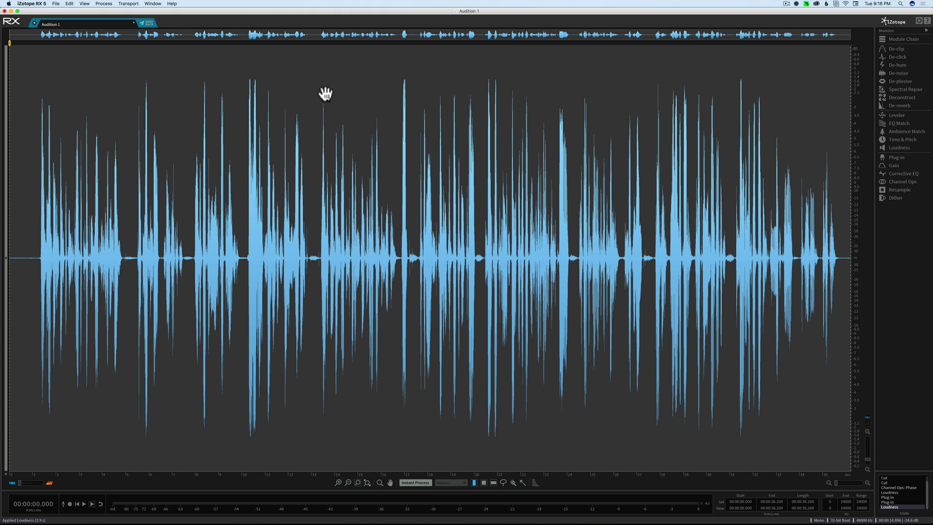
Step: Examine the tallest waveform peaks just after 10 seconds for limiting, and return to the full recording
left_click(246, 75)
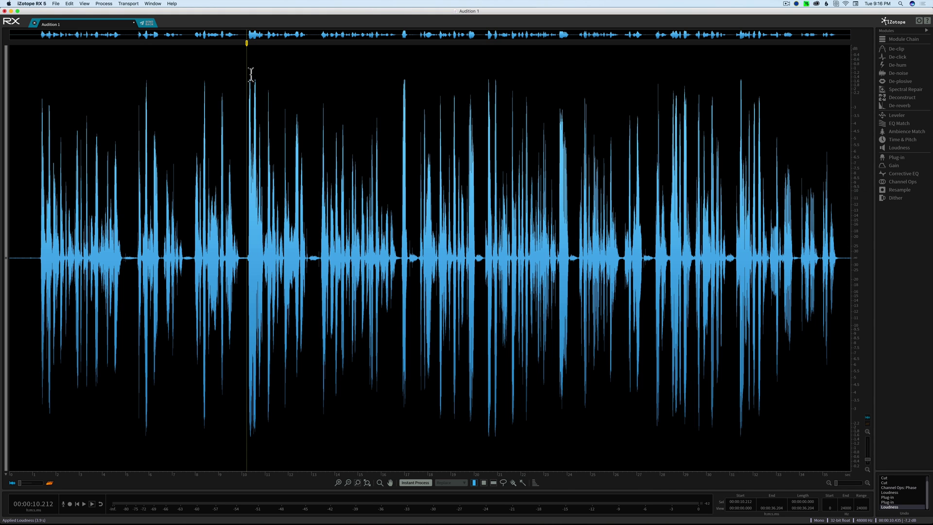
scroll(248, 74, "up", 5)
scroll(247, 75, "up", 5)
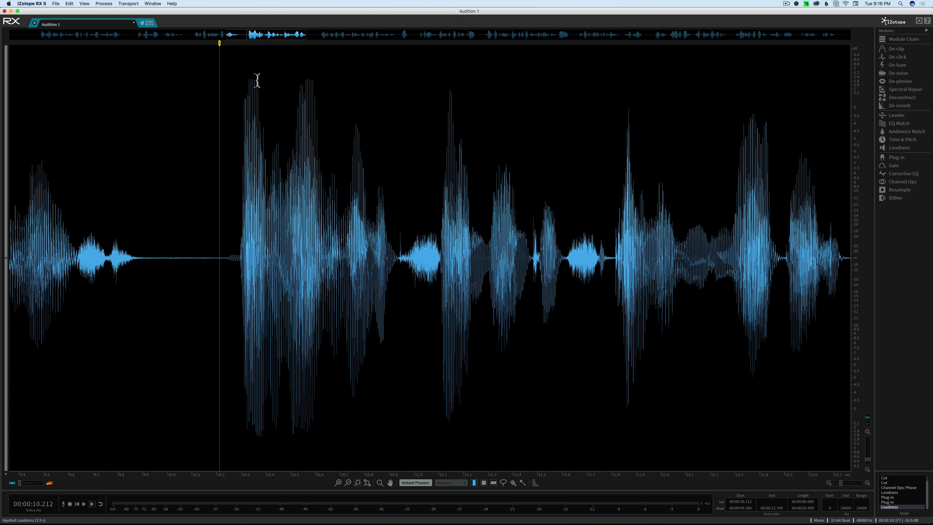
scroll(241, 125, "down", 2)
scroll(241, 125, "down", 7)
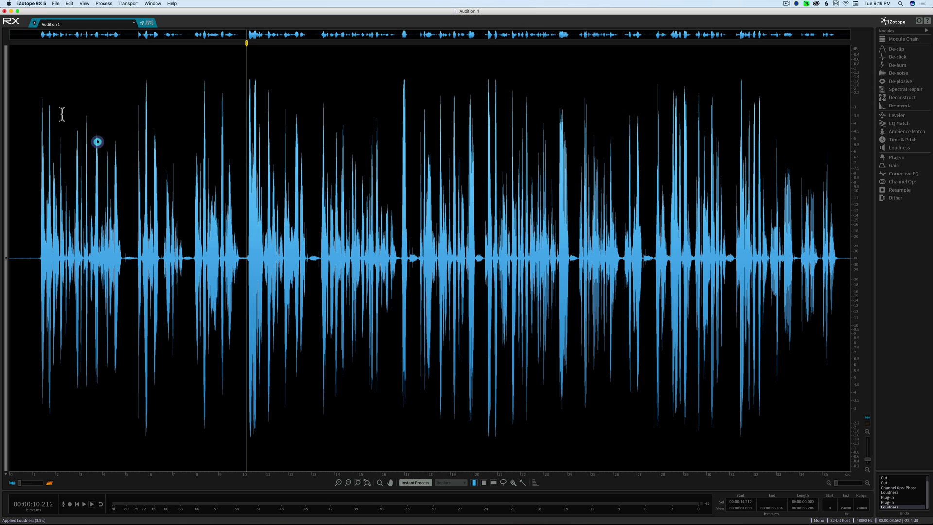
Step: Play back the normalized recording from the 1-second mark, stop it, and place the playhead at 9 seconds
left_click(32, 84)
key("space")
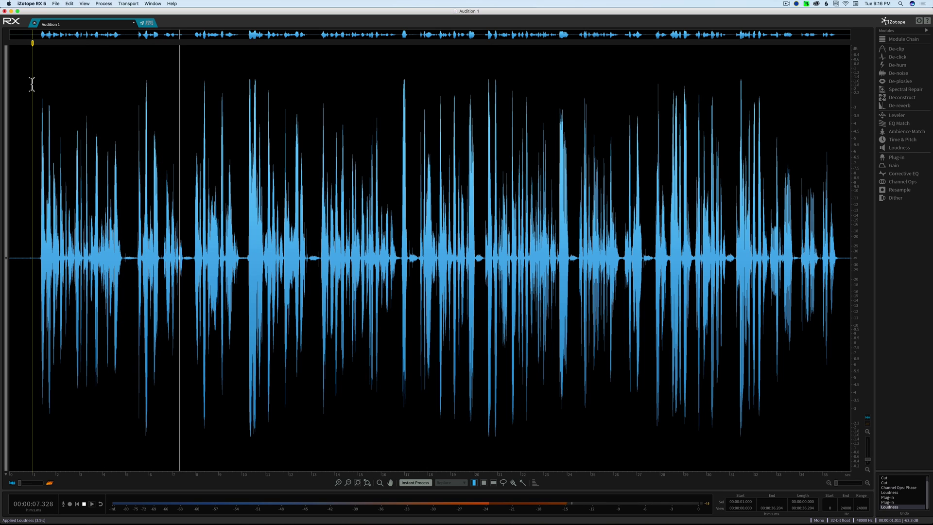
key("space")
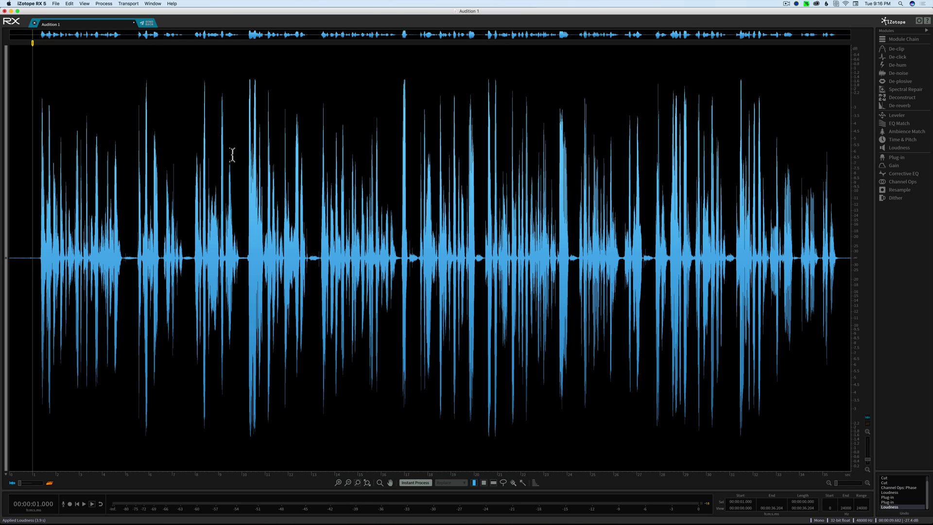
left_click(217, 140)
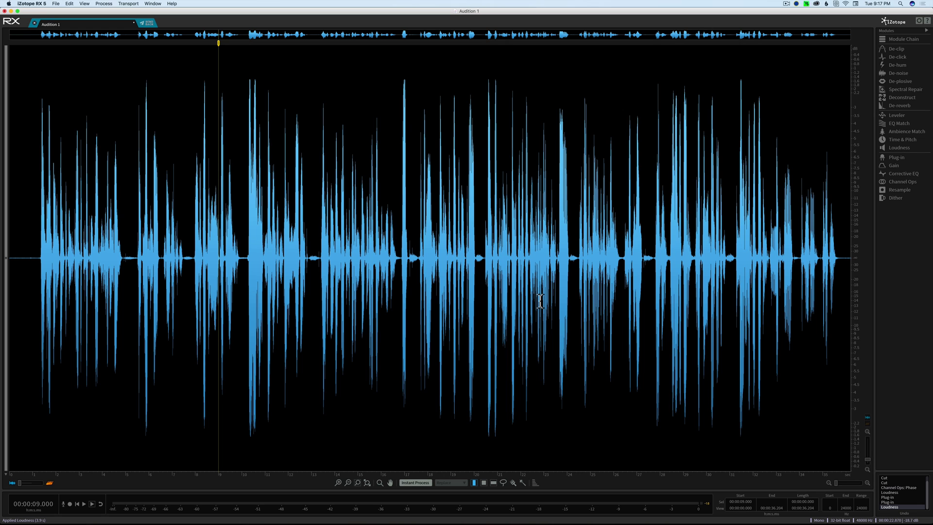
Step: Switch to Safari and open the Best of Repair holiday deals on the iZotope website
mouse_move(322, 518)
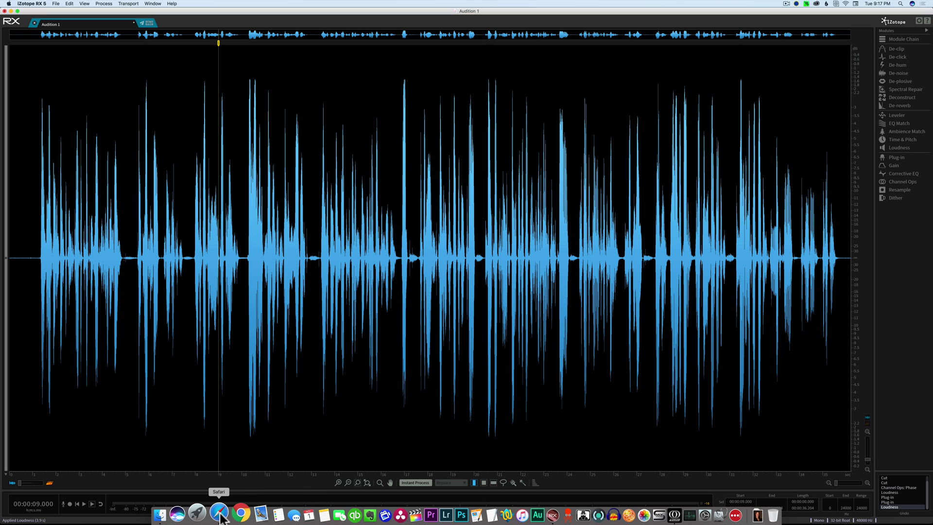
left_click(220, 514)
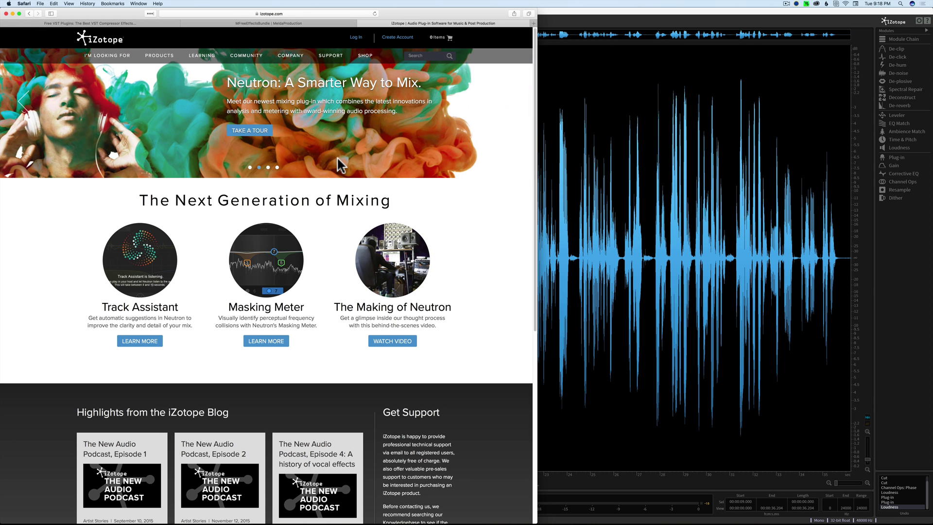
left_click(249, 168)
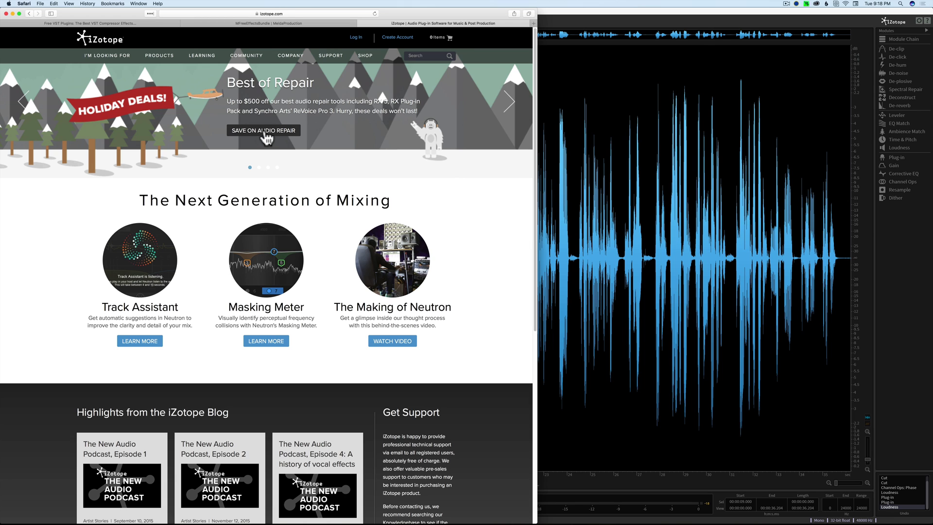
left_click(265, 133)
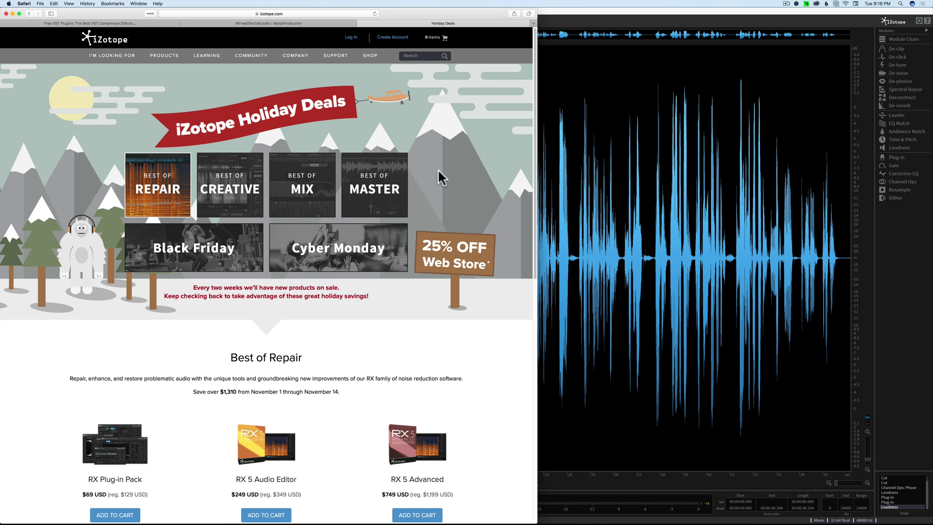
Step: Review the Best of Repair offers, add the RX Plug-in Pack to the cart and open its product page
scroll(326, 310, "down", 5)
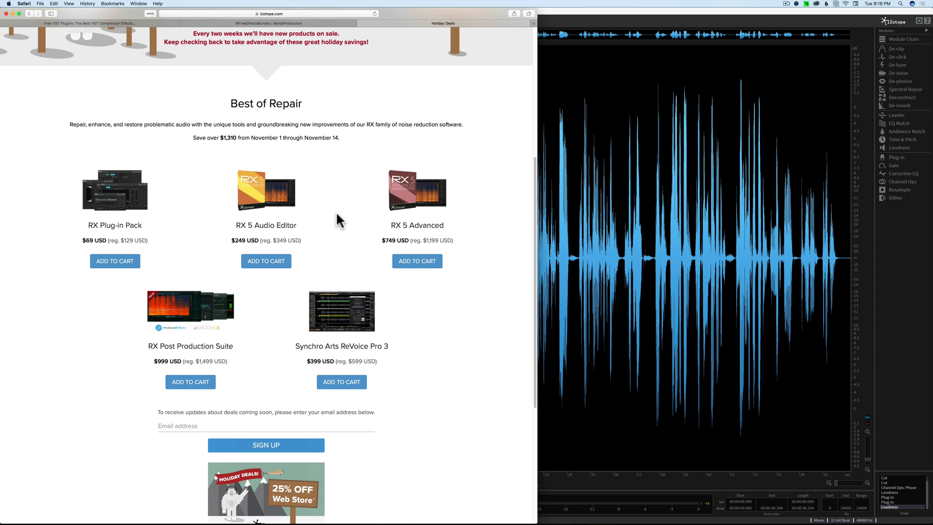
scroll(335, 212, "down", 3)
scroll(316, 214, "up", 3)
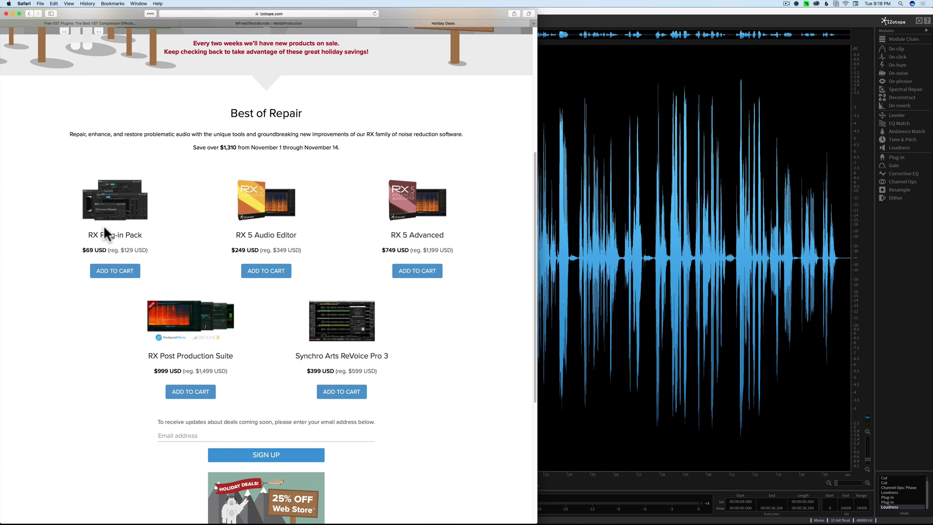
left_click(109, 271)
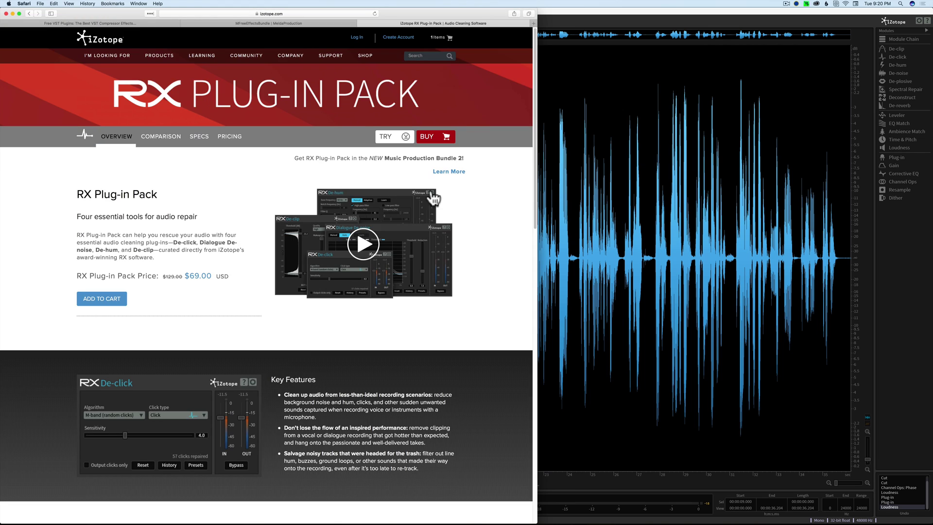